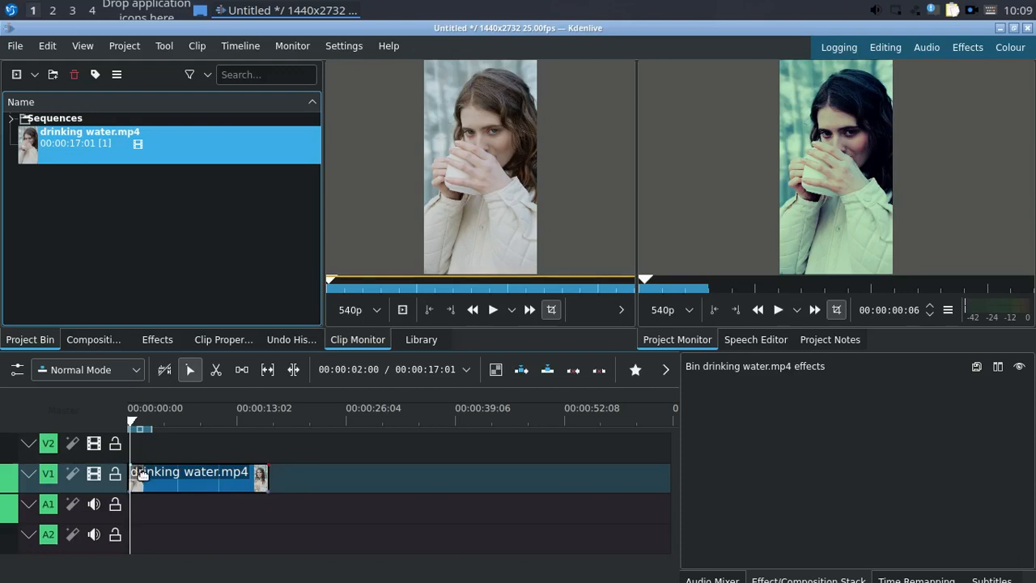
- Select the drinking water.mp4 clip on track V1 and check the application's version information
click(144, 476)
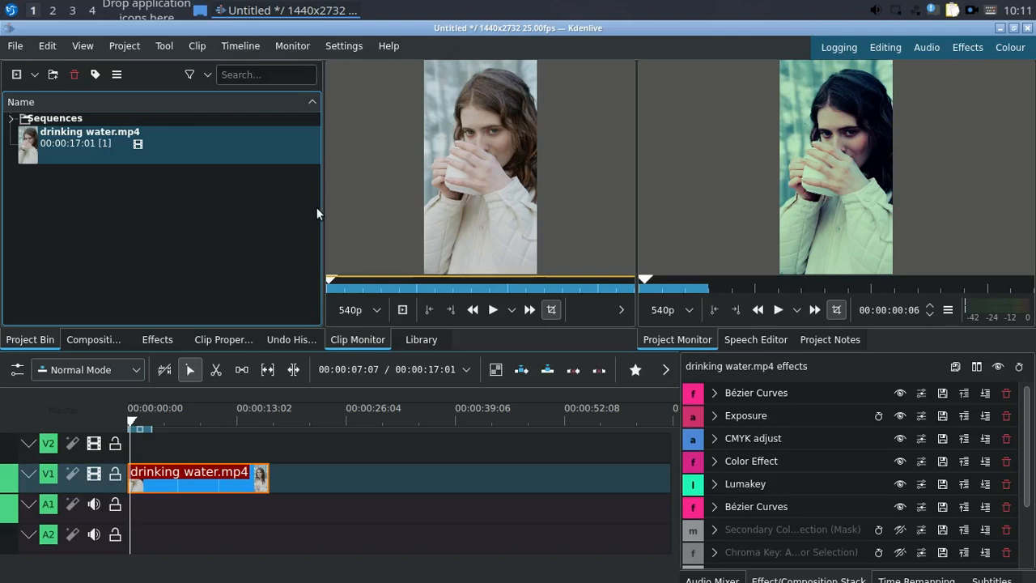
mouse_move(489, 201)
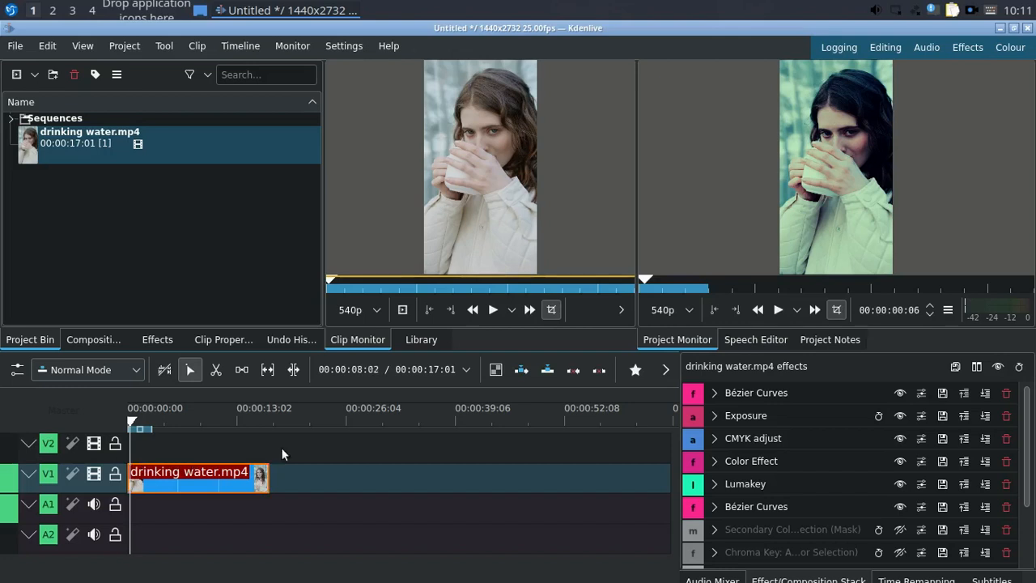
click(390, 46)
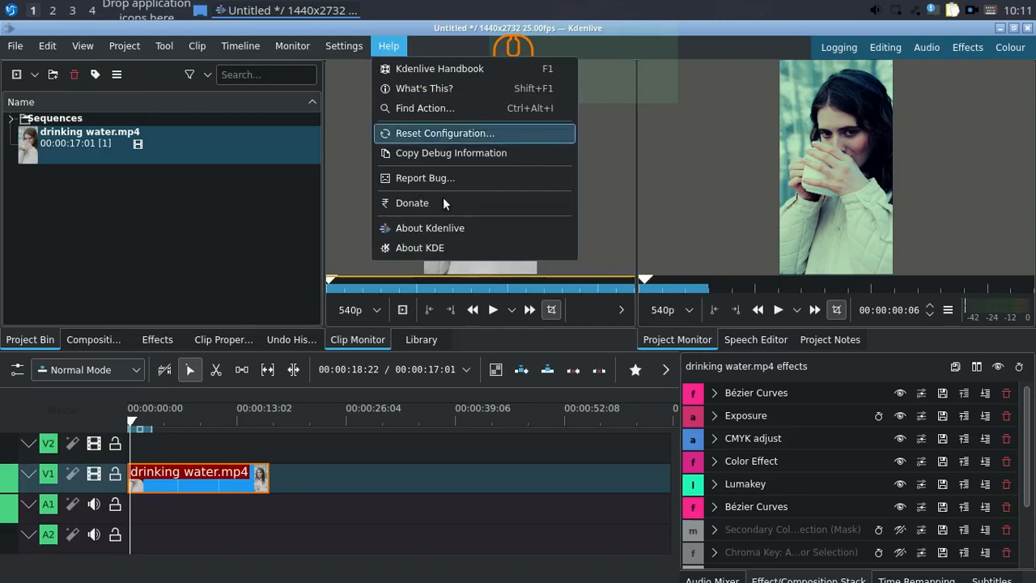
click(447, 229)
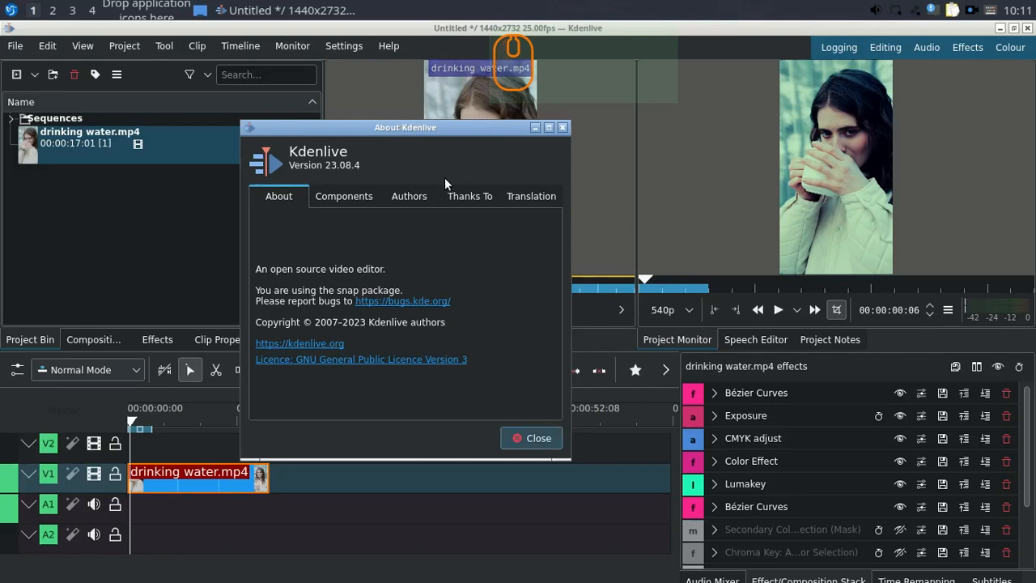
click(564, 128)
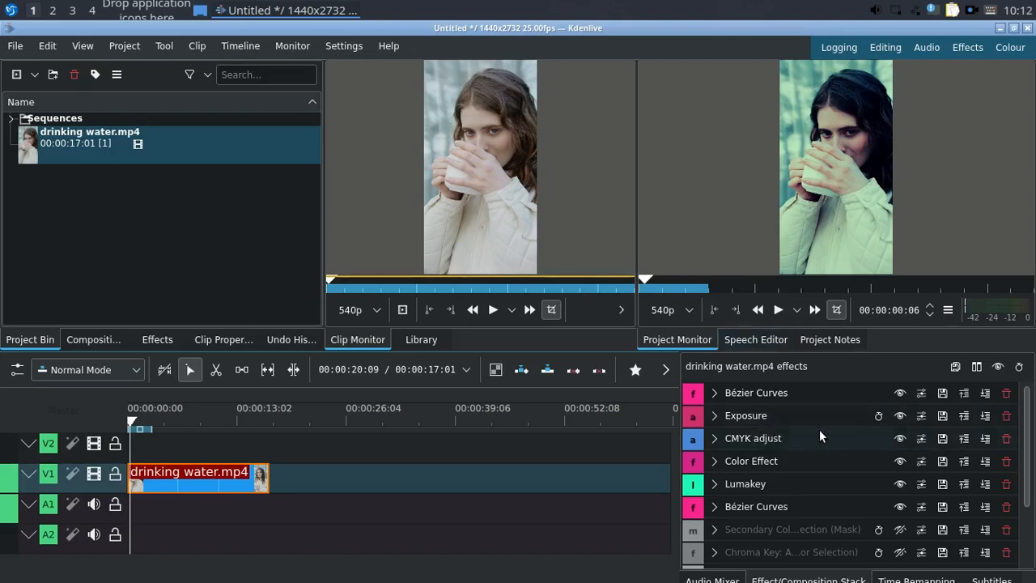
- Nudge the middle point of the RGB curve in the first Bézier Curves effect, placing it at input 0.514
click(1032, 458)
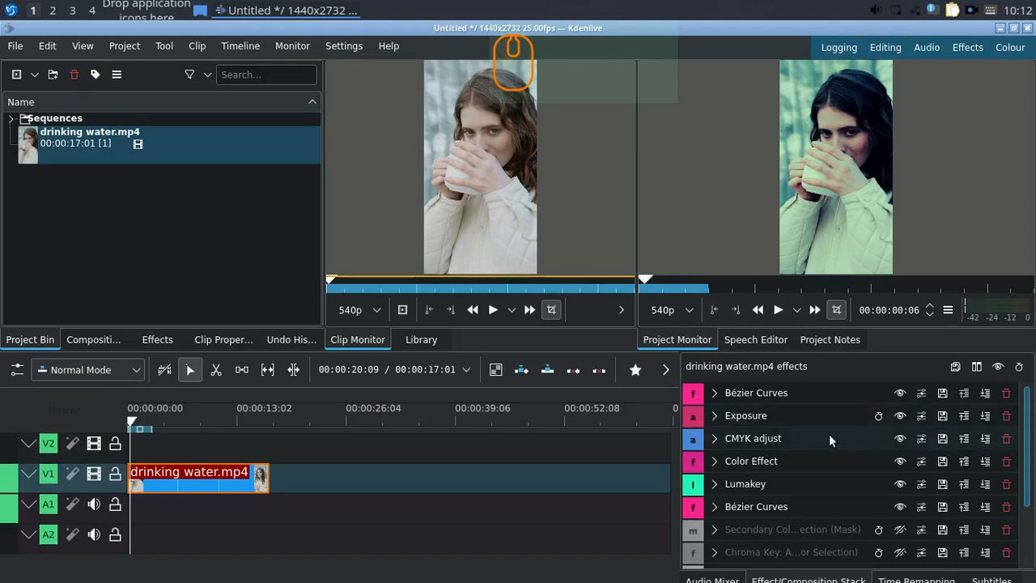
click(716, 392)
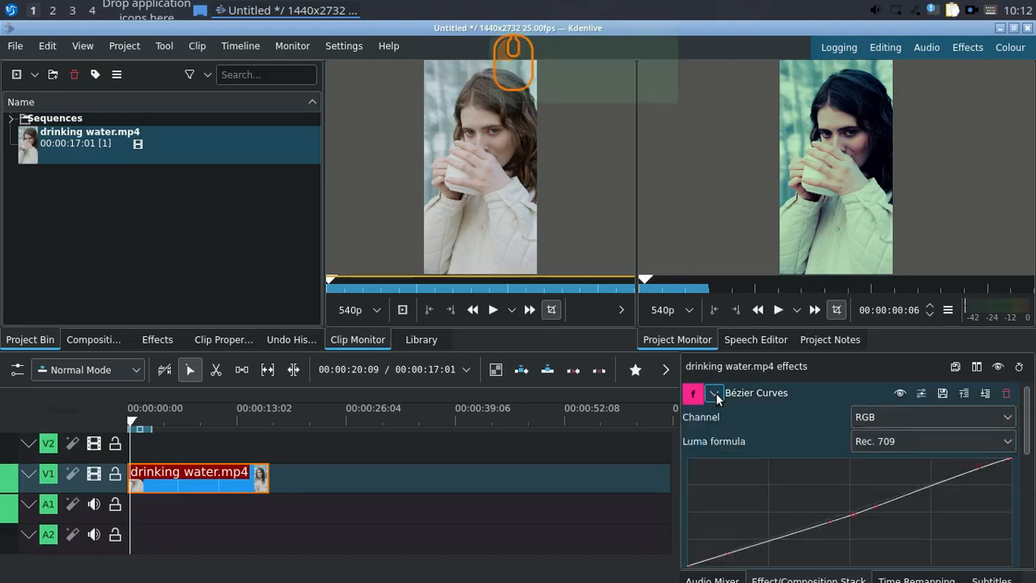
click(715, 392)
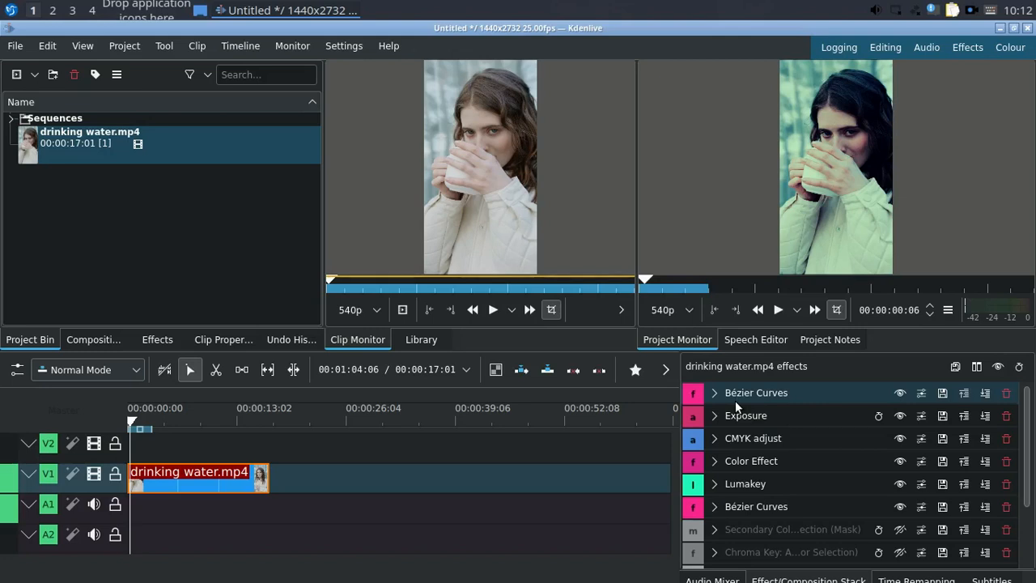
click(712, 395)
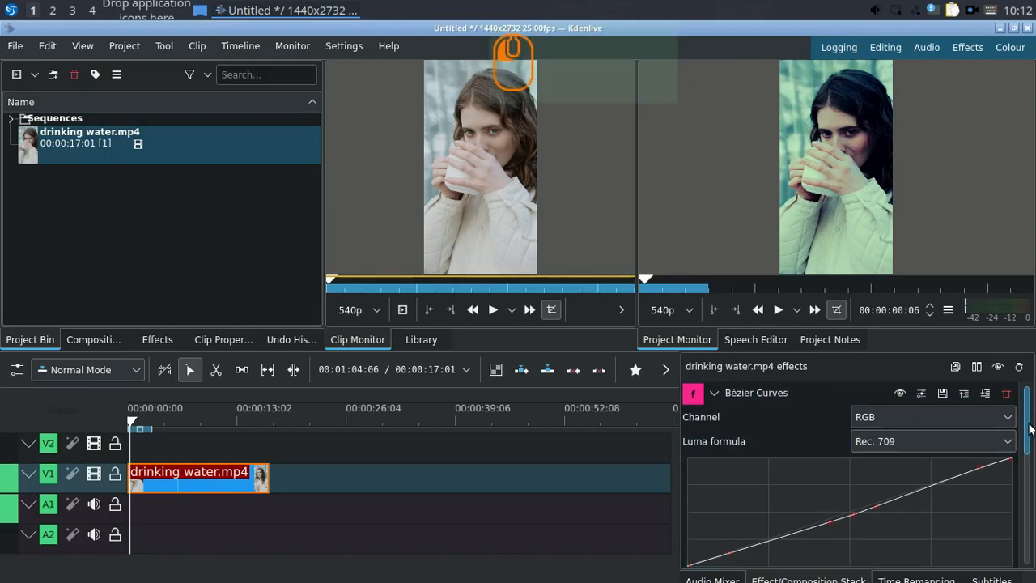
mouse_move(1029, 425)
mouse_down()
mouse_move(1030, 447)
mouse_move(1027, 428)
mouse_up()
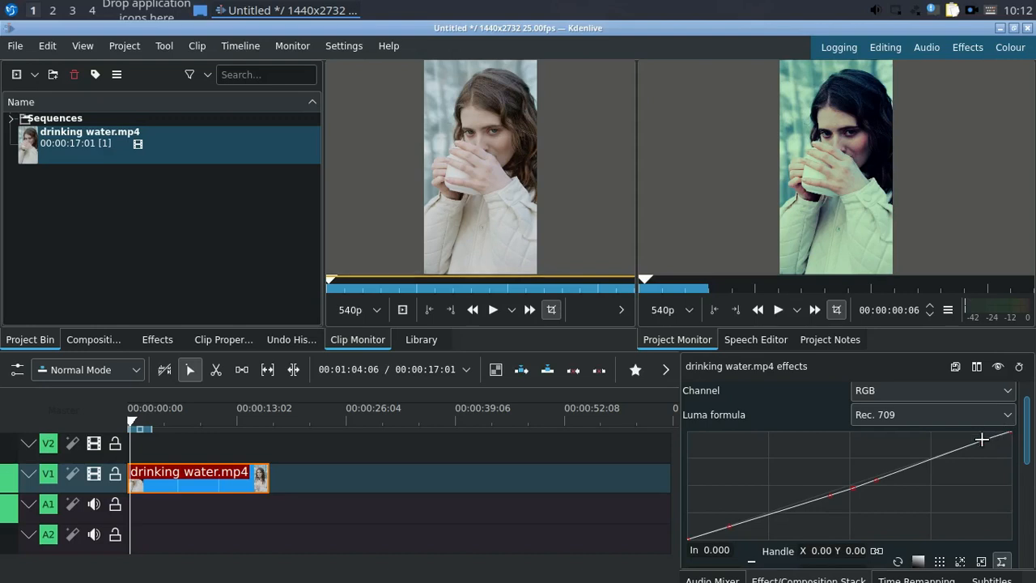
click(851, 487)
drag(851, 478, 855, 487)
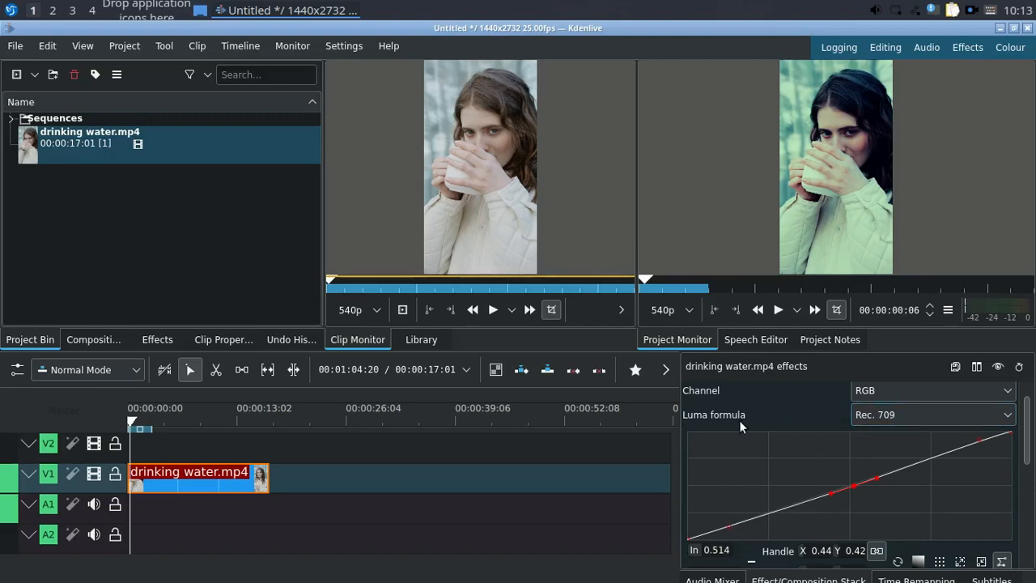
scroll(891, 405, up, 1)
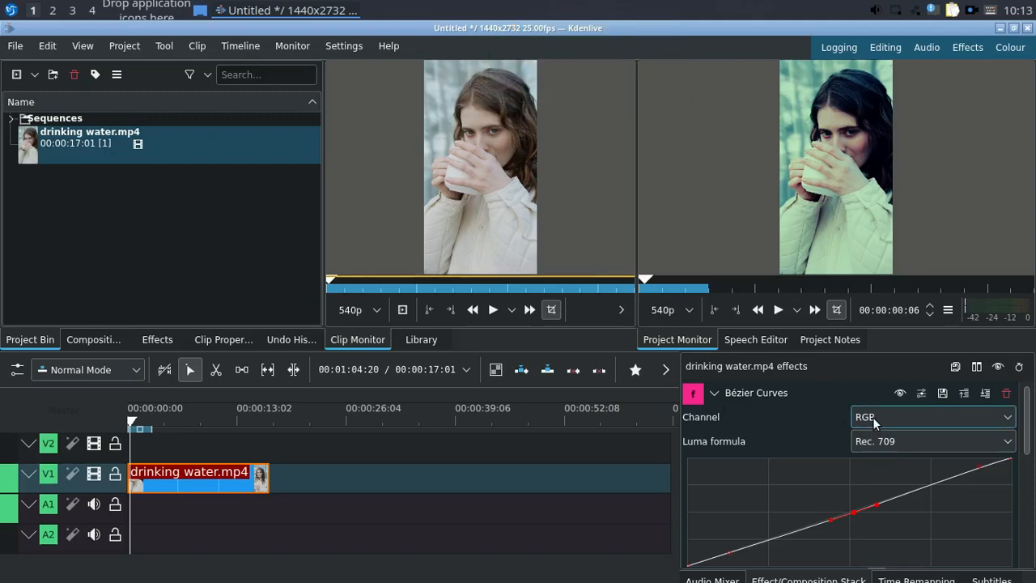
- Compare the preview with and without the first Bézier Curves effect, leave it enabled and collapse its settings
click(899, 394)
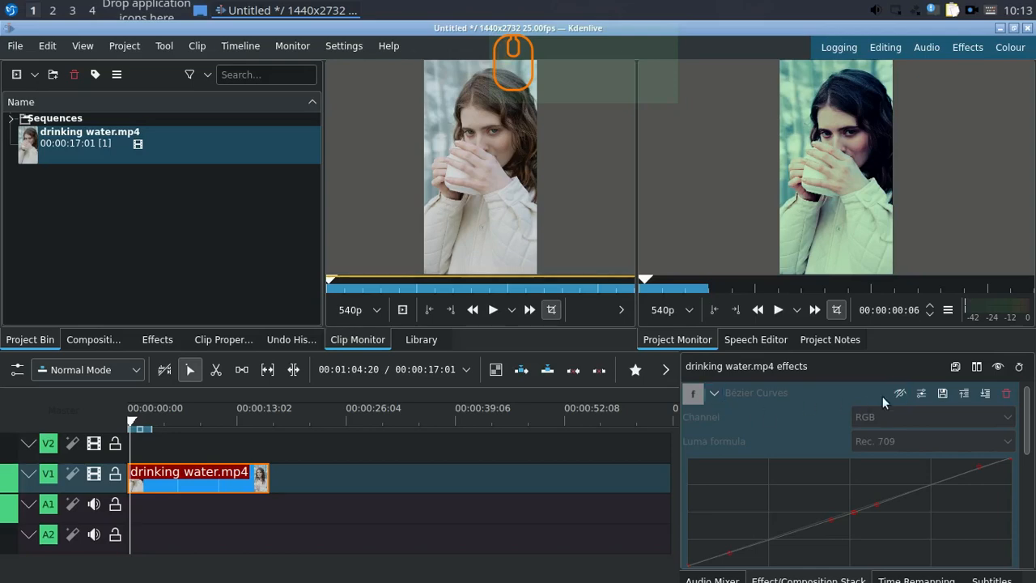
click(899, 394)
click(716, 393)
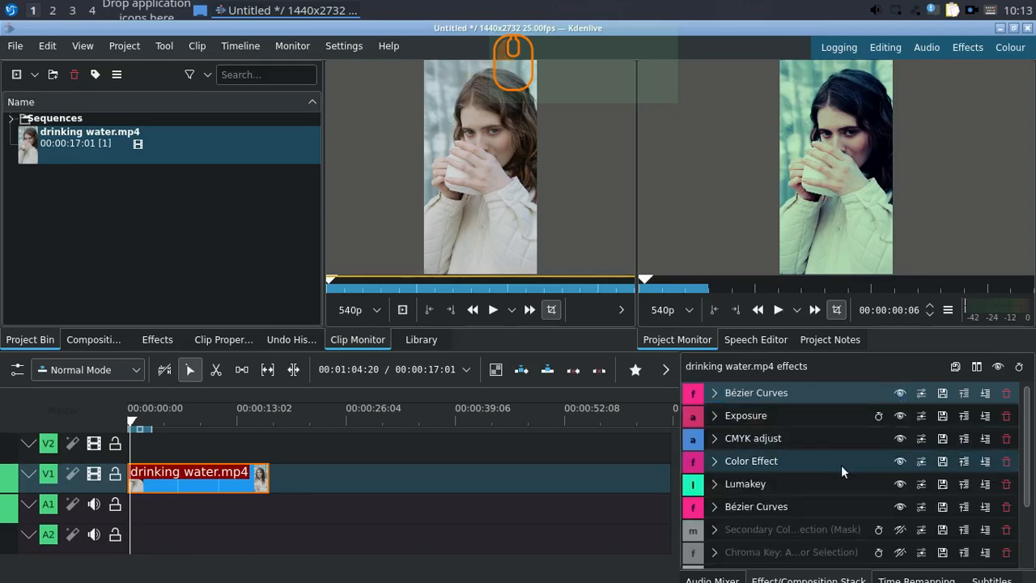
- Disable the second Bézier Curves, Lumakey, Color Effect, CMYK adjust and Exposure effects on the clip
click(900, 507)
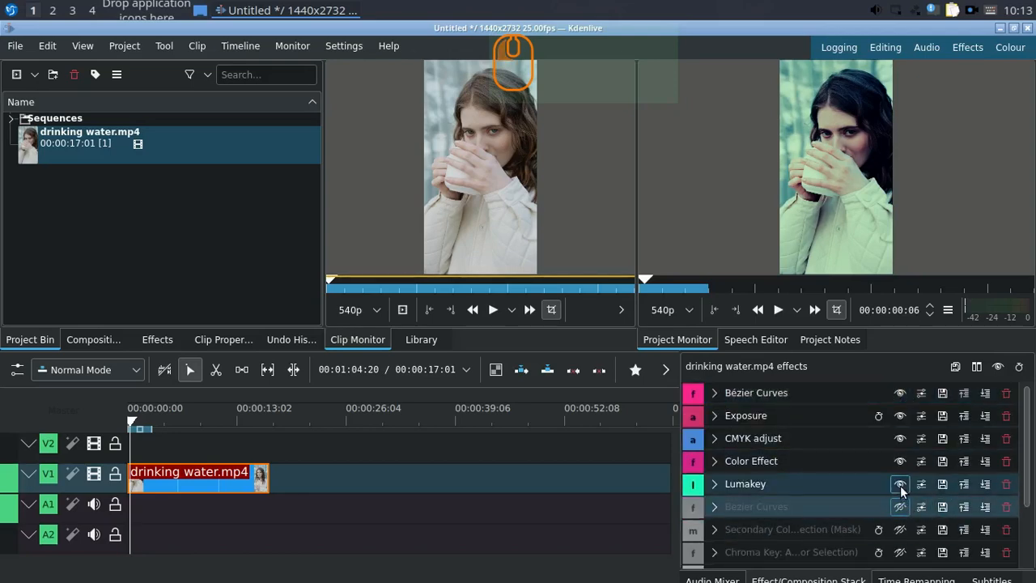
click(900, 484)
click(900, 461)
click(900, 438)
click(899, 415)
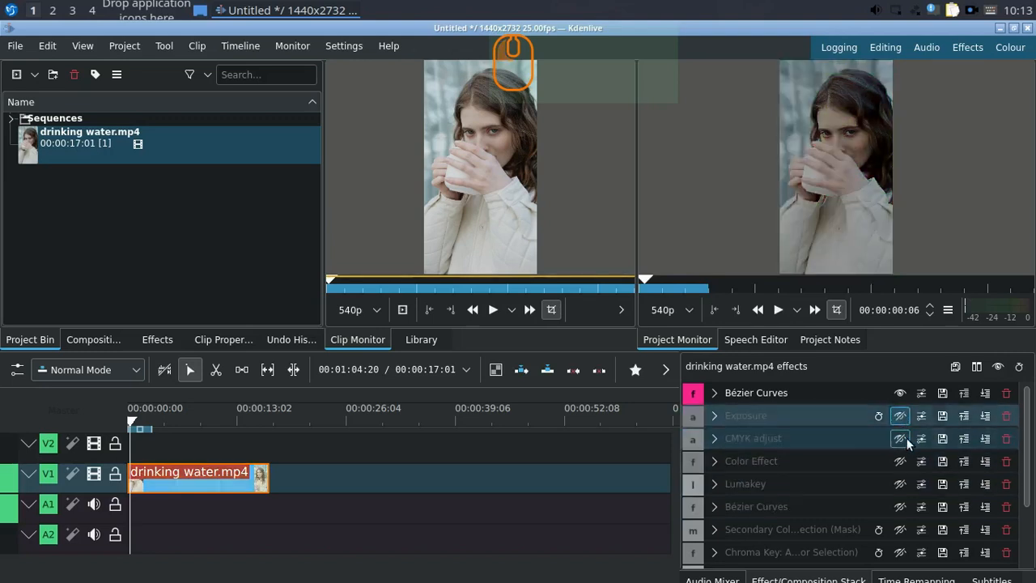
- Check what the first Bézier Curves effect does on its own by toggling it off and on and reviewing its curve
click(900, 394)
click(901, 393)
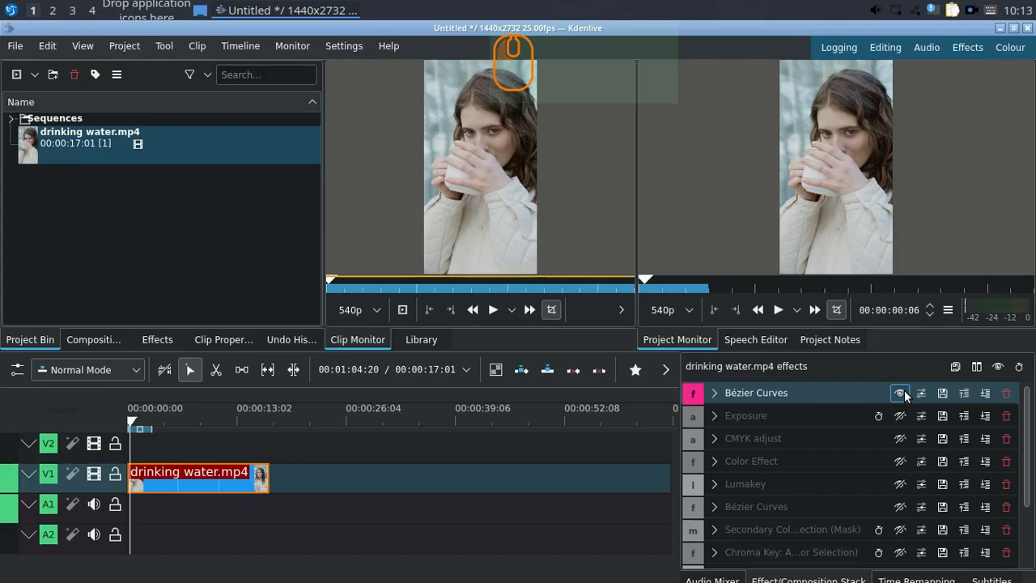
click(714, 393)
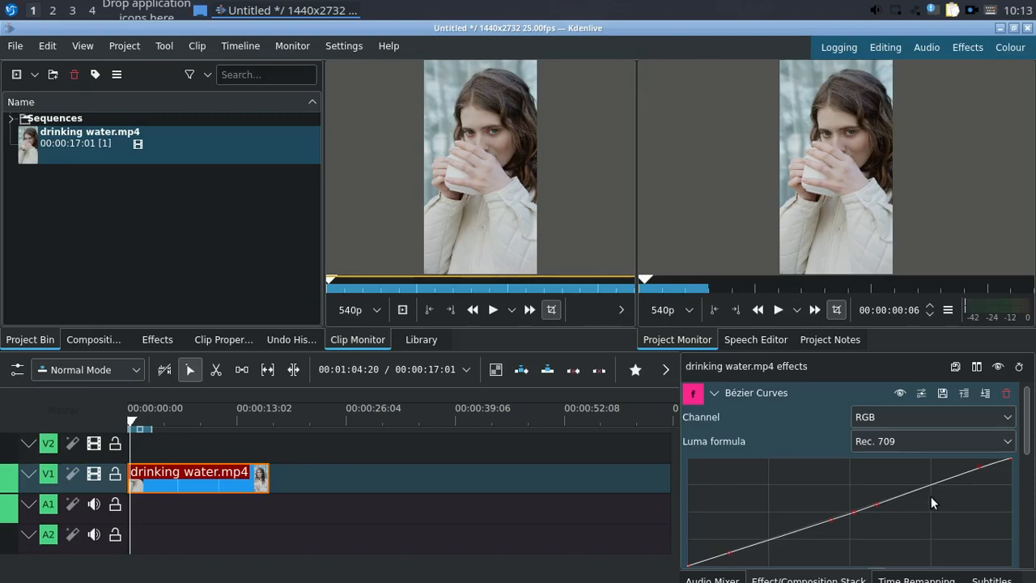
click(712, 395)
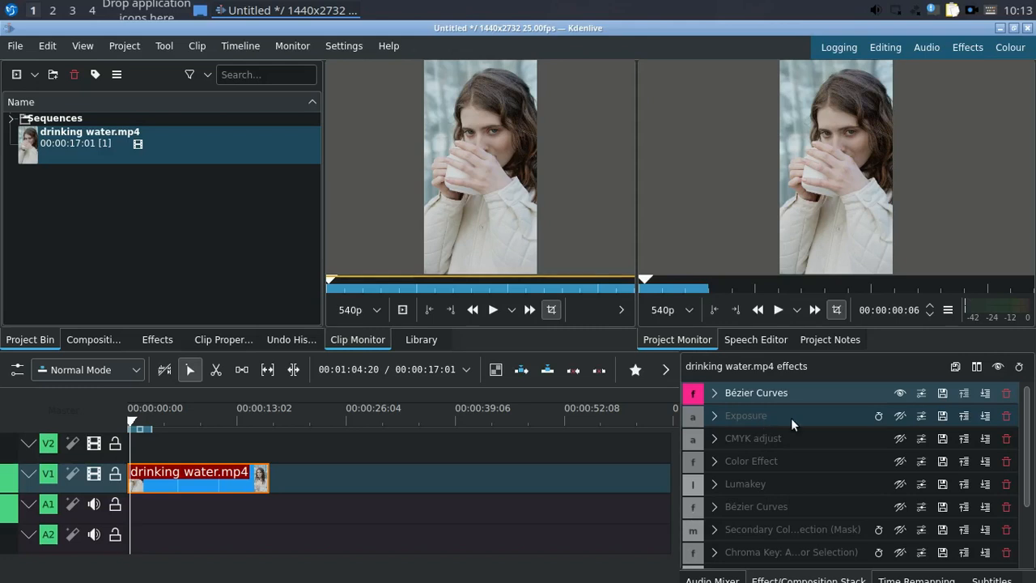
- Enable the Exposure effect on the clip and show its Exposure and Radius settings
click(900, 417)
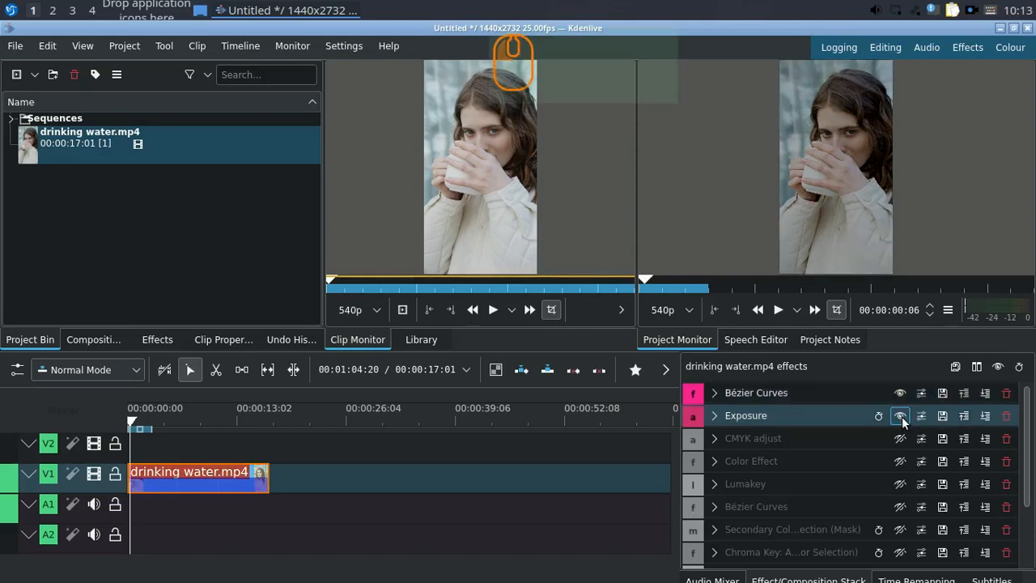
click(715, 416)
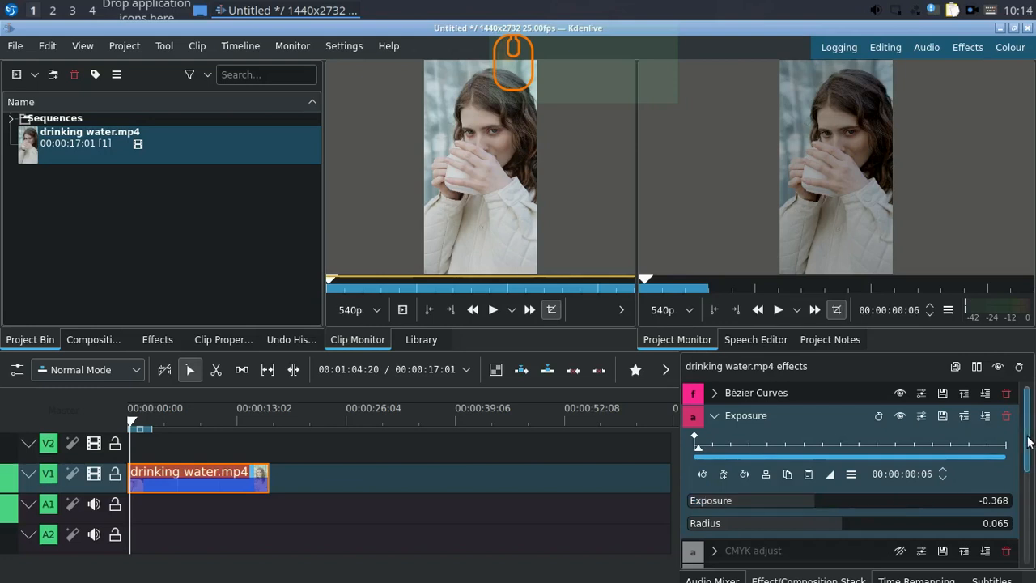
scroll(1023, 464, down, 2)
scroll(1025, 457, up, 1)
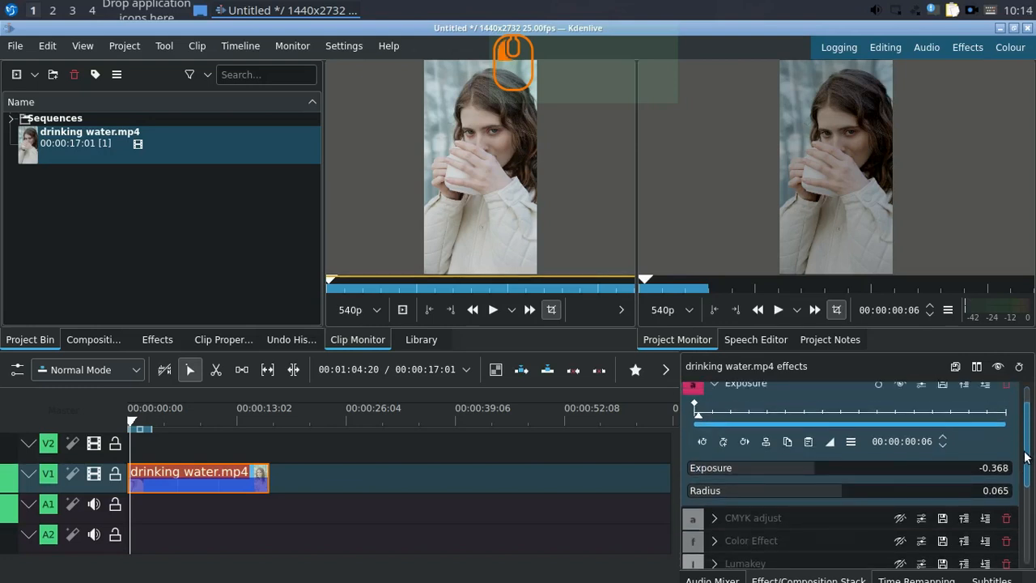
scroll(1025, 457, up, 1)
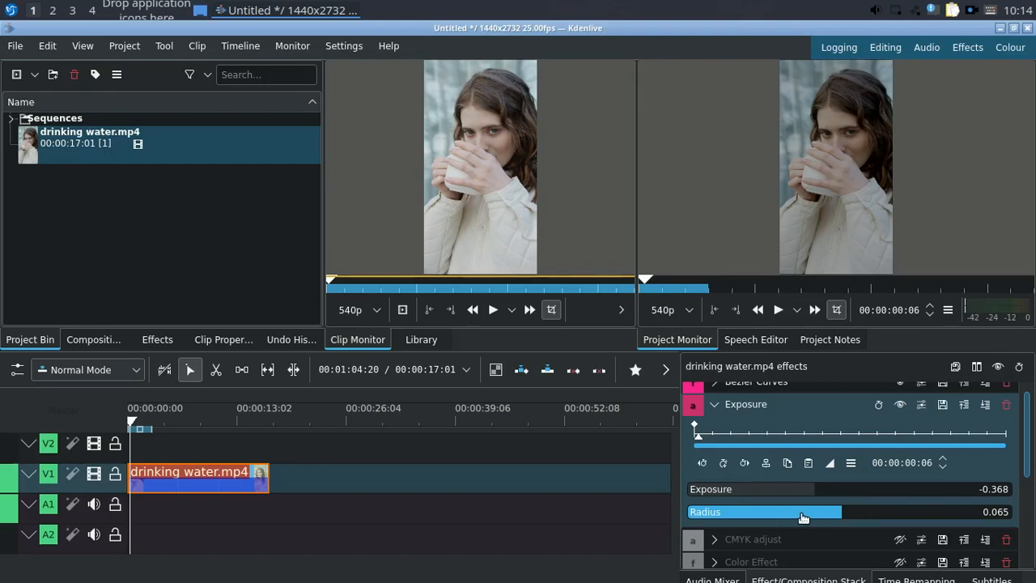
- Compare the preview with and without the Exposure effect, leave it enabled and collapse its settings
click(901, 405)
click(901, 406)
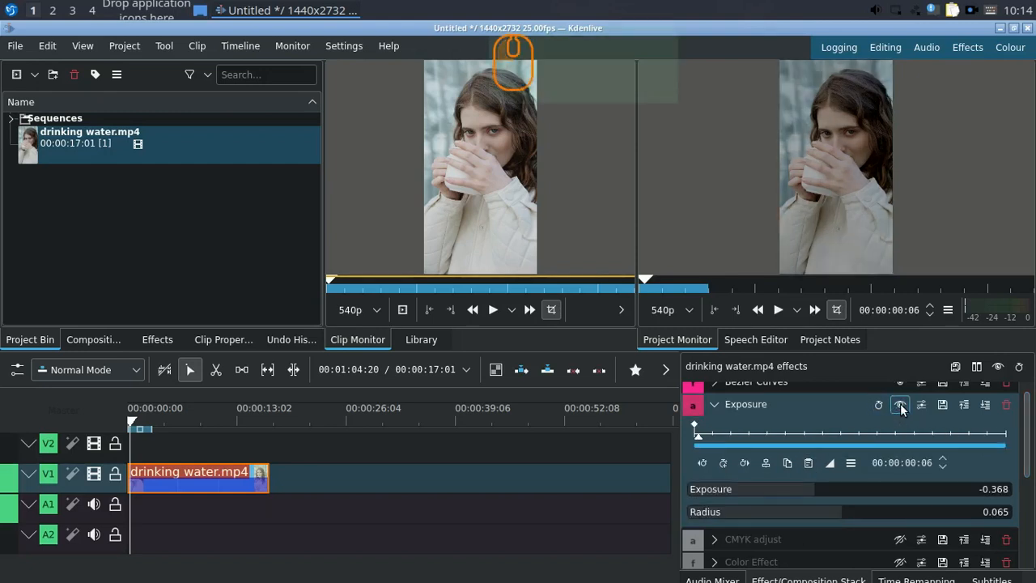
click(901, 407)
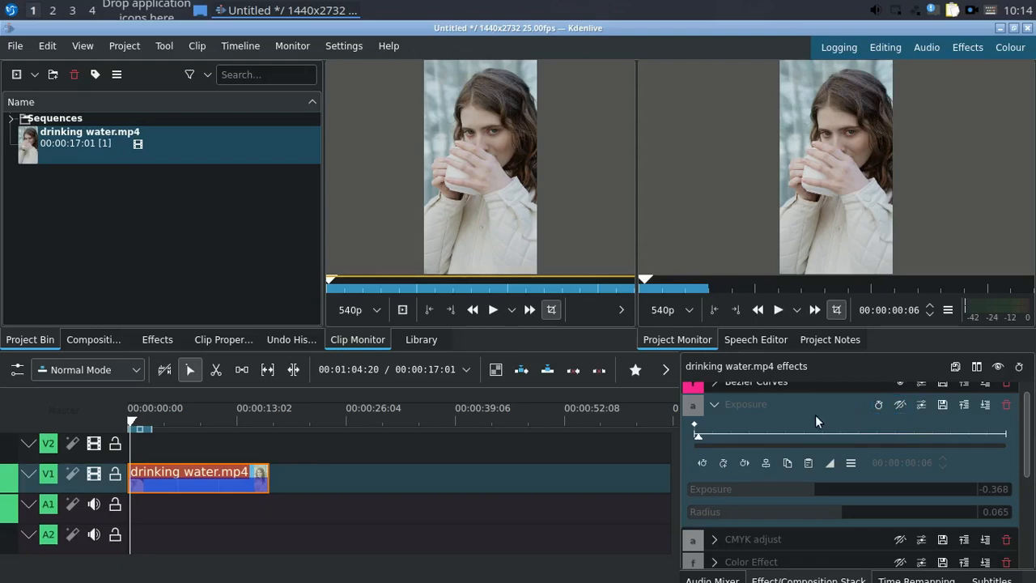
click(901, 405)
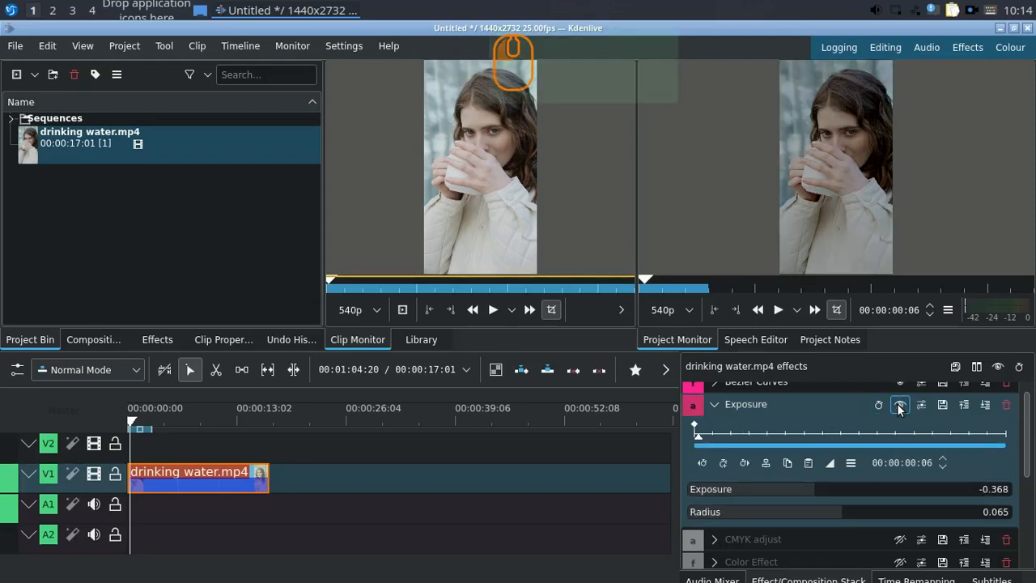
click(715, 410)
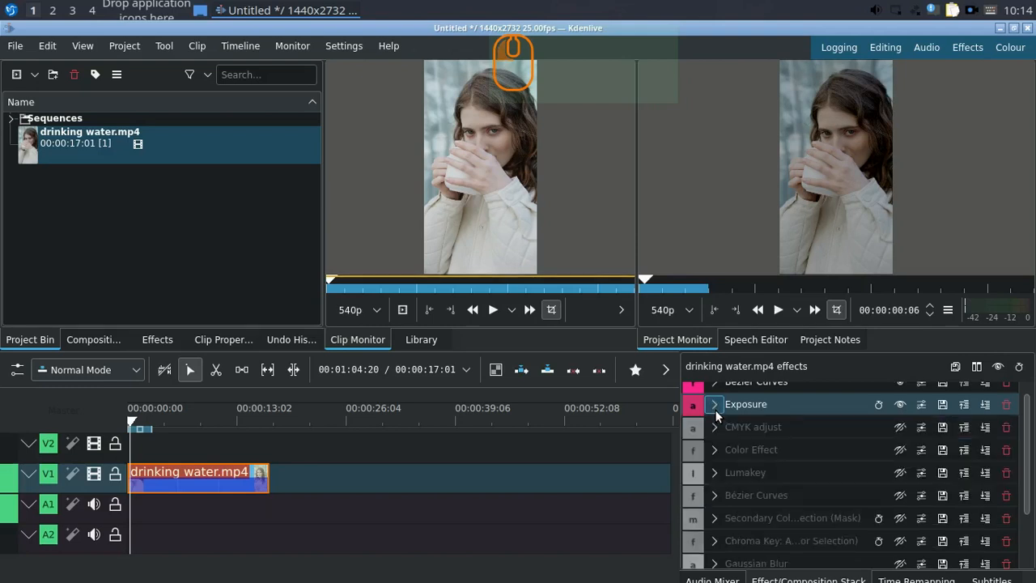
click(807, 455)
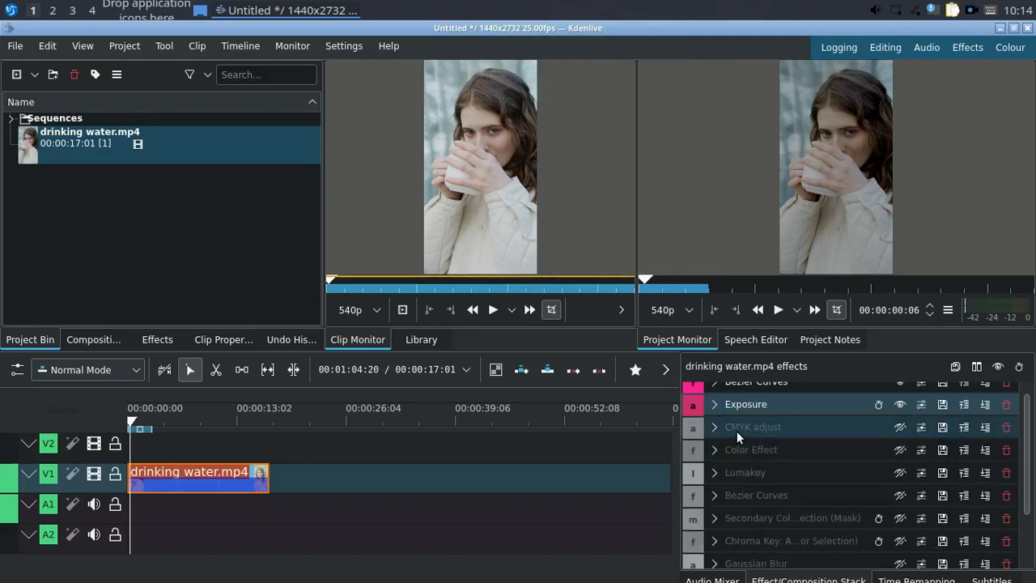
- Enable the CMYK adjust effect and check its influence on the image, including in the full-screen project preview
click(899, 427)
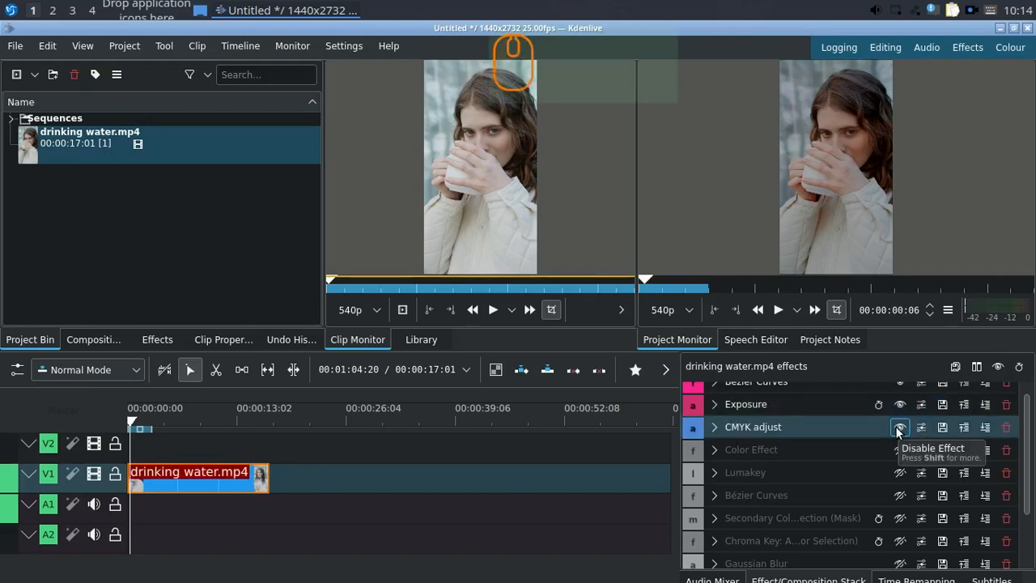
click(899, 428)
click(899, 428)
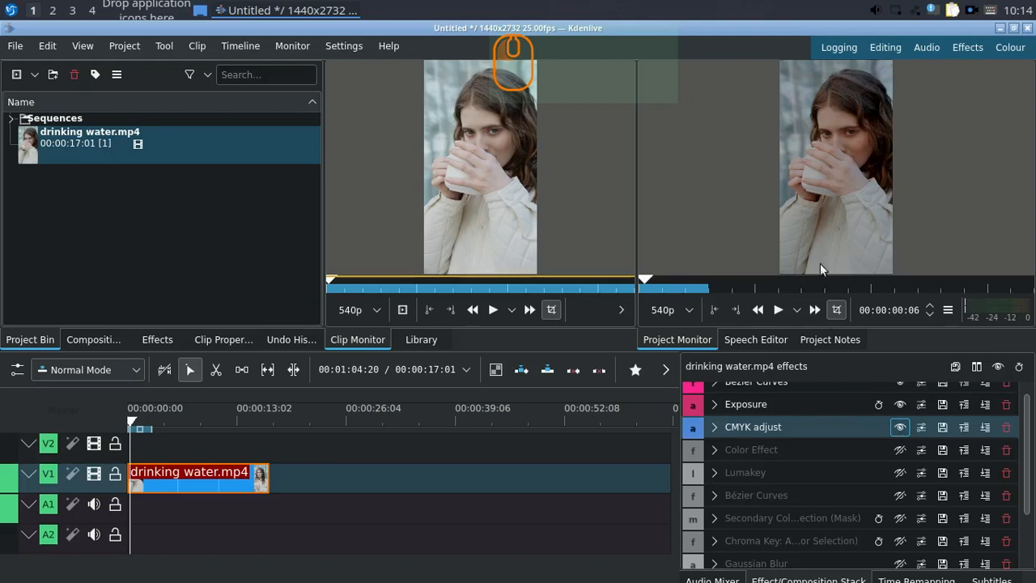
click(1016, 75)
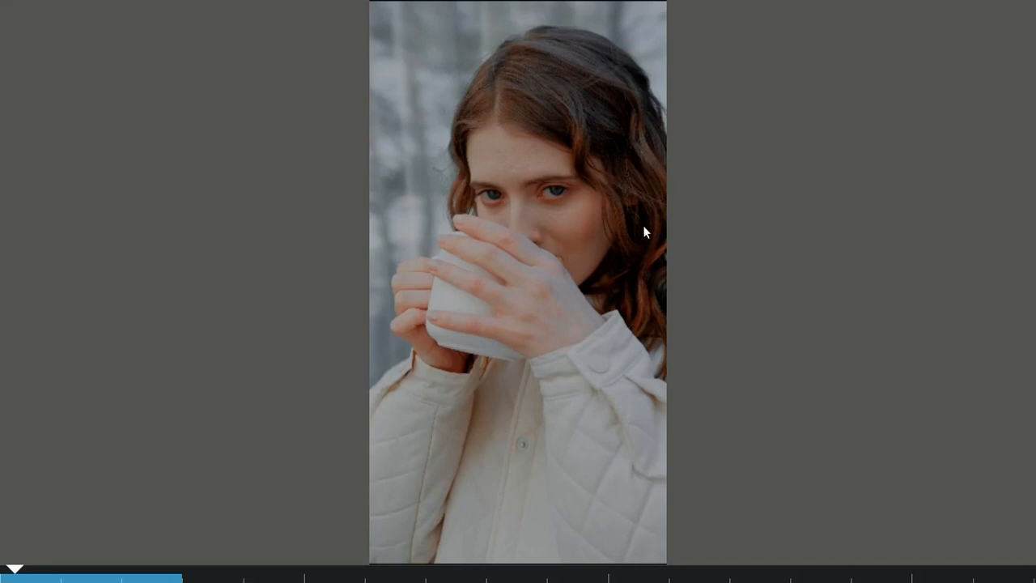
key(Escape)
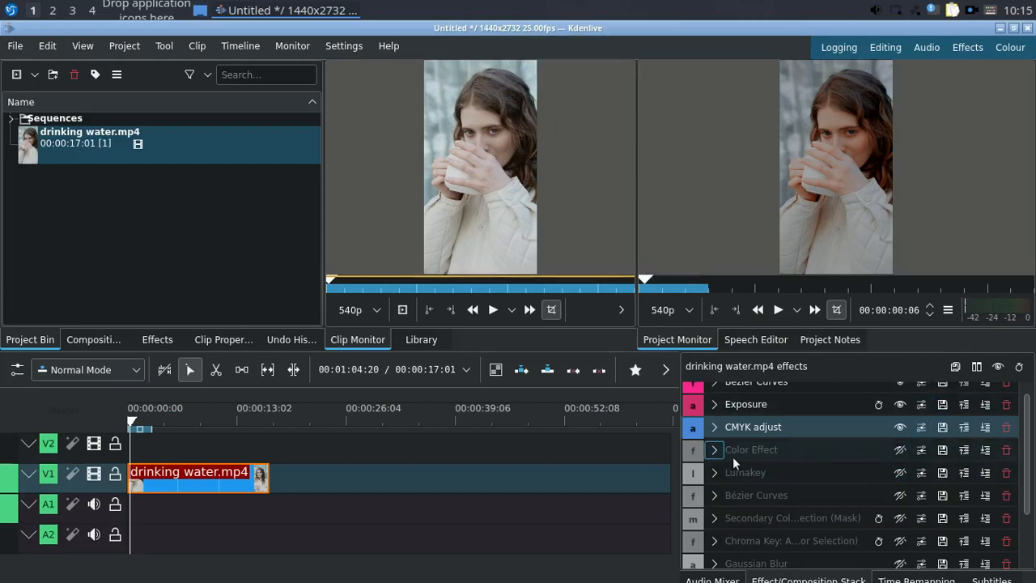
- Enable the Color Effect on the drinking water.mp4 clip and show its Type setting
click(900, 451)
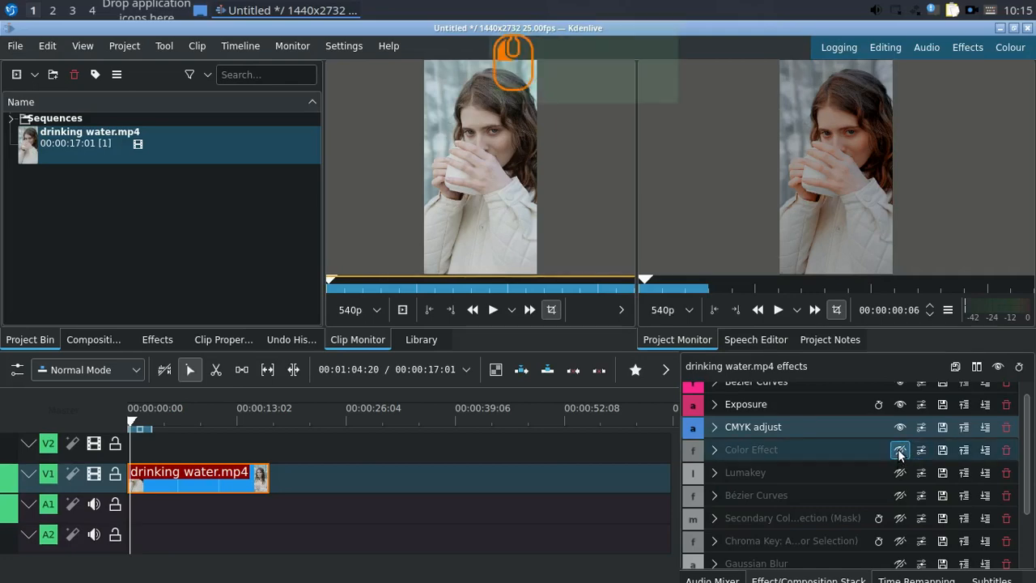
click(714, 450)
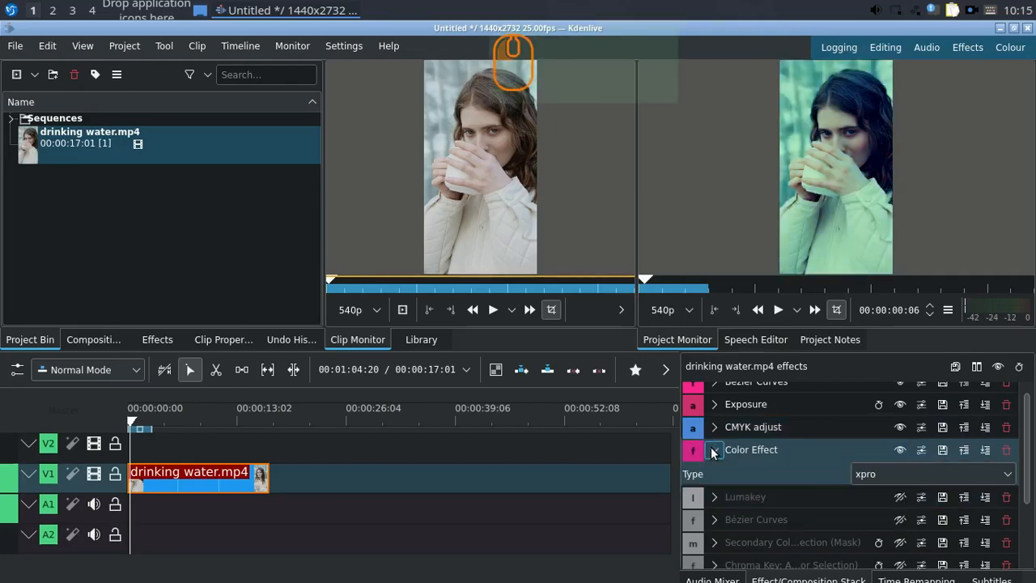
- Preview the sepia, heat, esses and yellow_blue types of the Color Effect, return it to xpro and collapse its settings
click(902, 477)
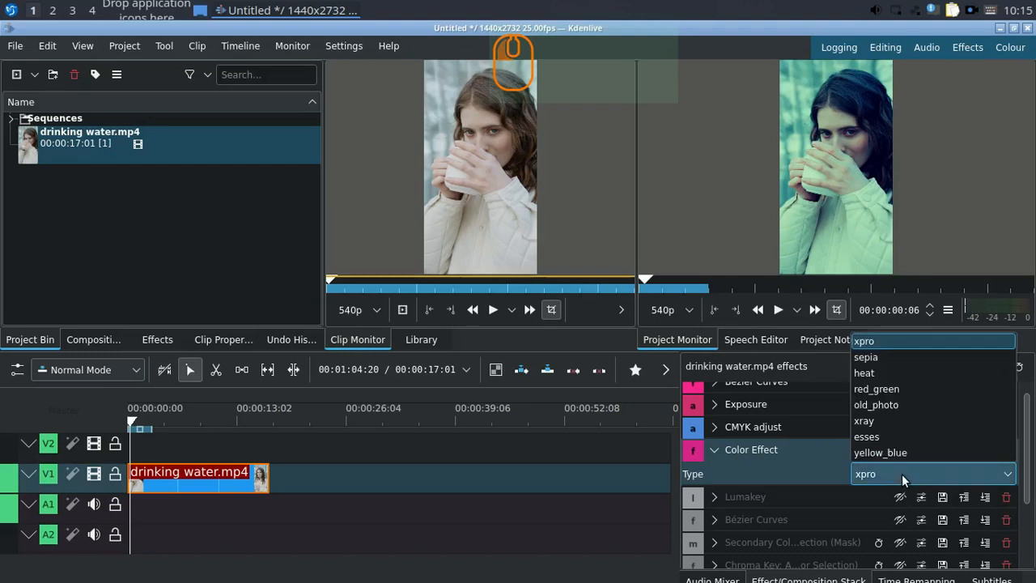
click(864, 358)
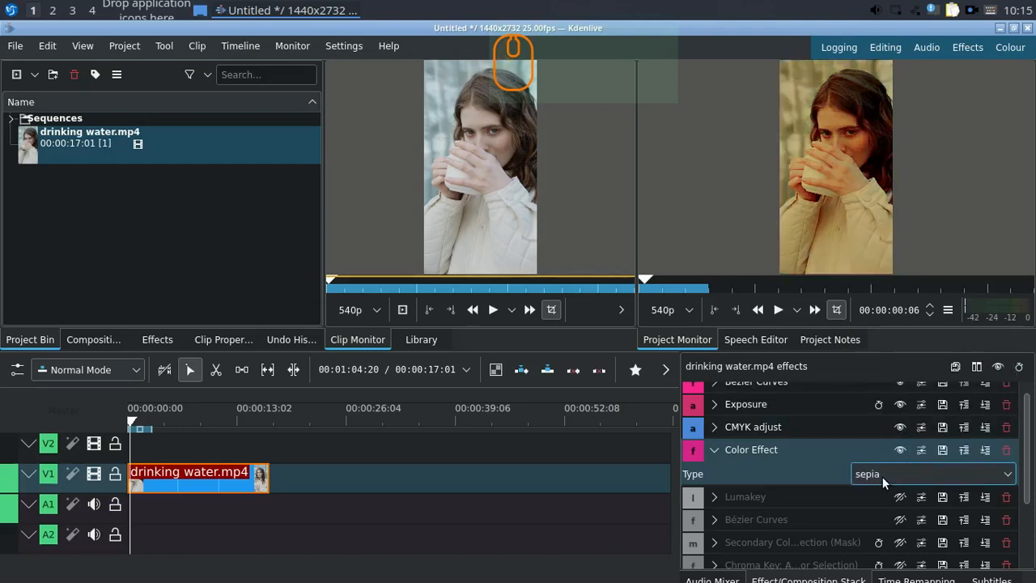
click(889, 472)
click(875, 372)
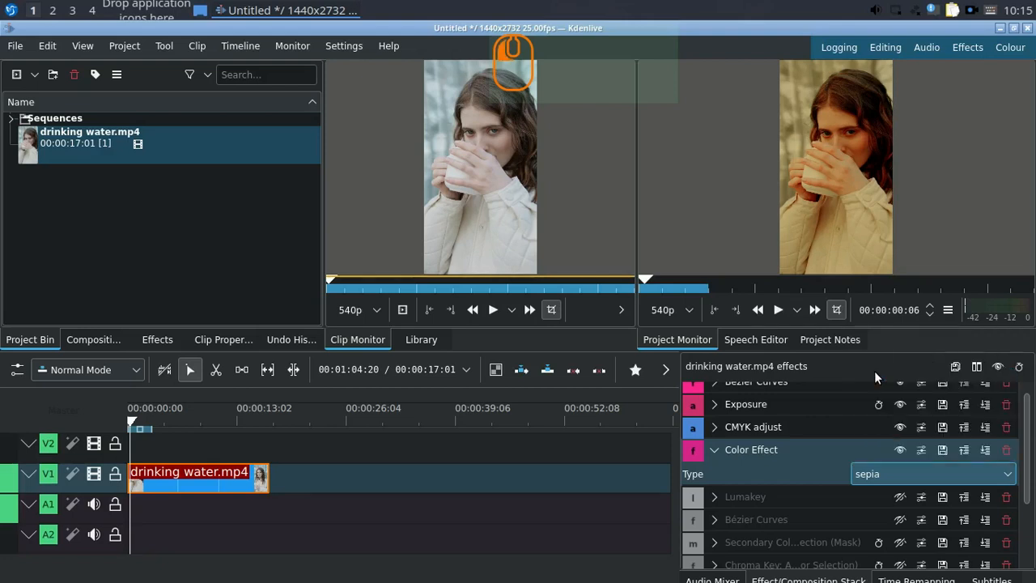
click(866, 475)
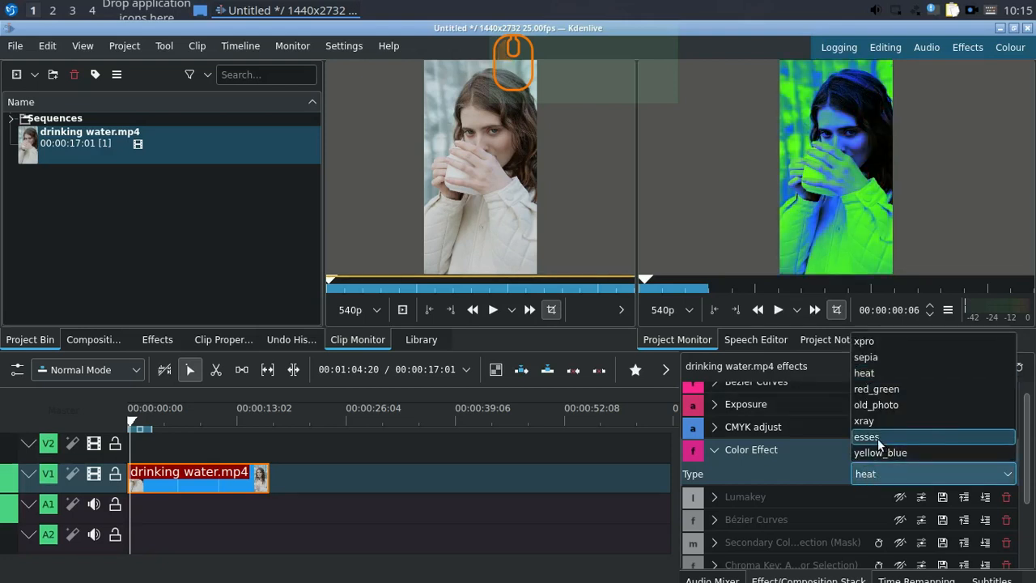
click(878, 438)
click(876, 476)
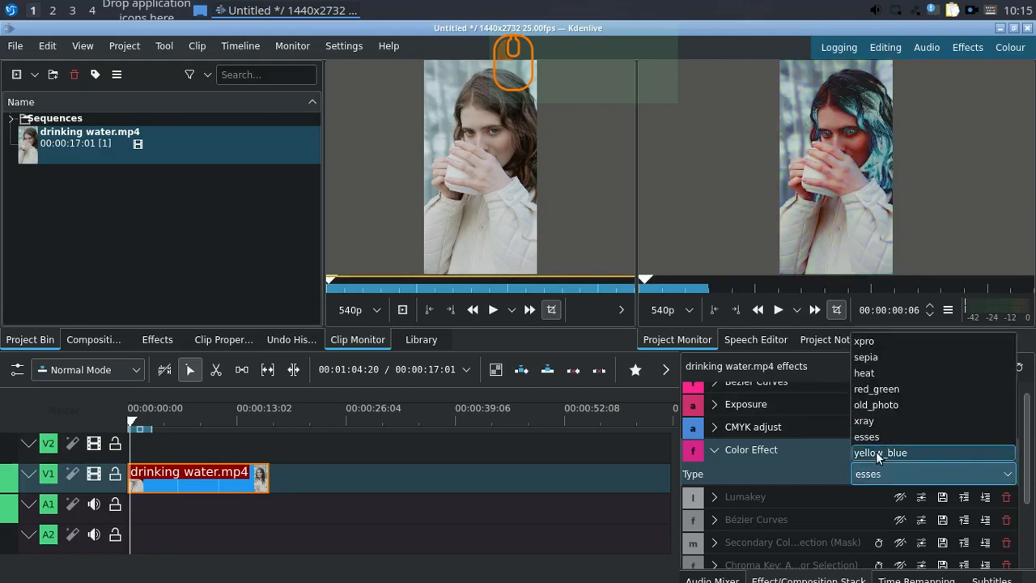
click(876, 451)
click(878, 476)
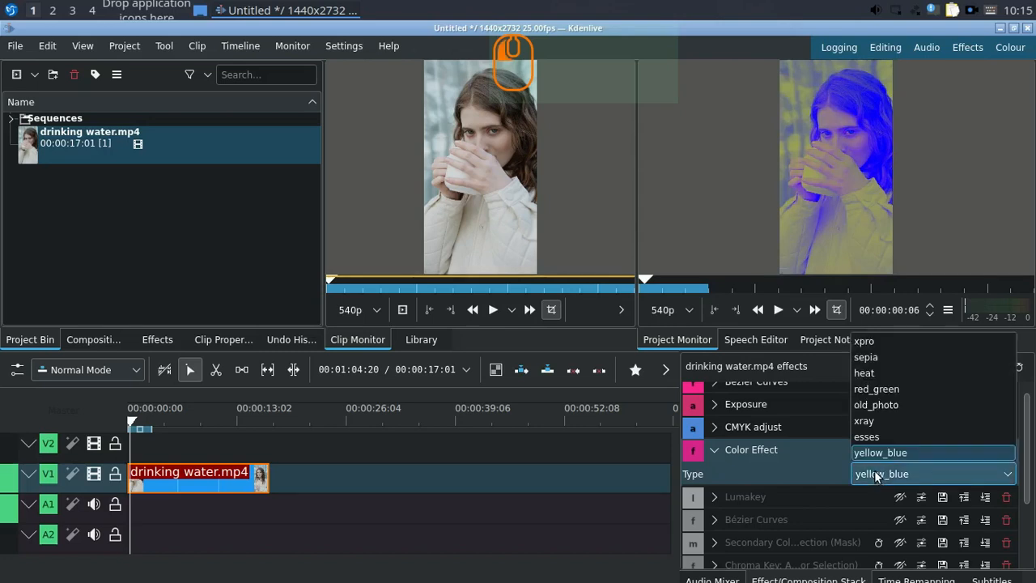
click(877, 340)
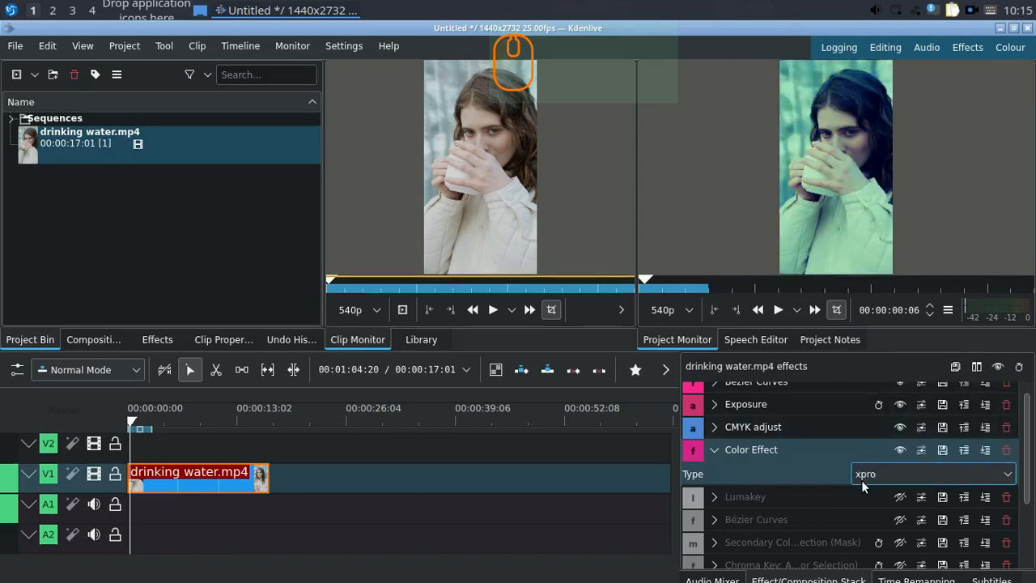
click(715, 451)
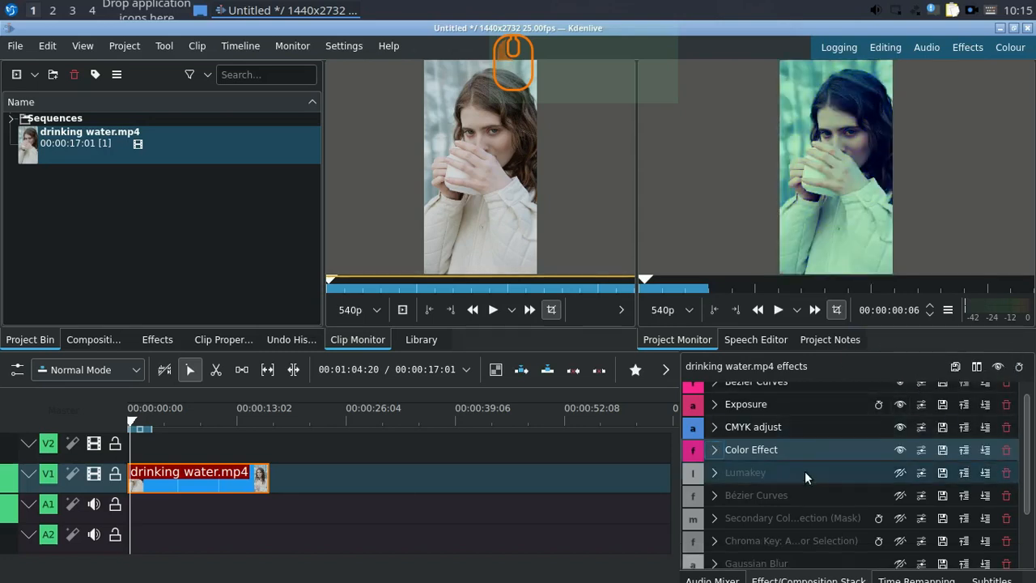
- Expand the Lumakey effect, compare the preview with it on and off several times, and leave it enabled
click(716, 475)
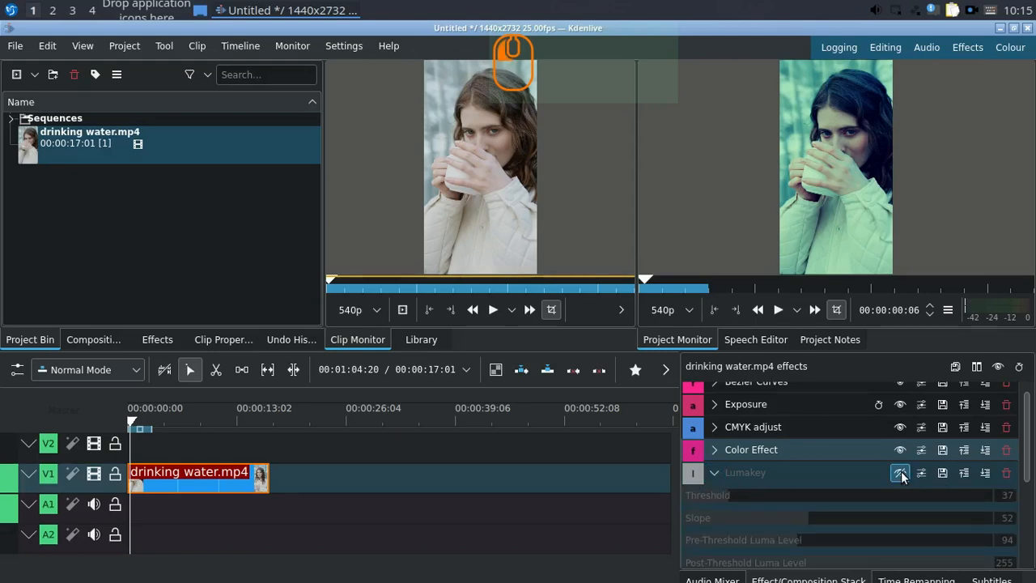
click(899, 474)
click(899, 475)
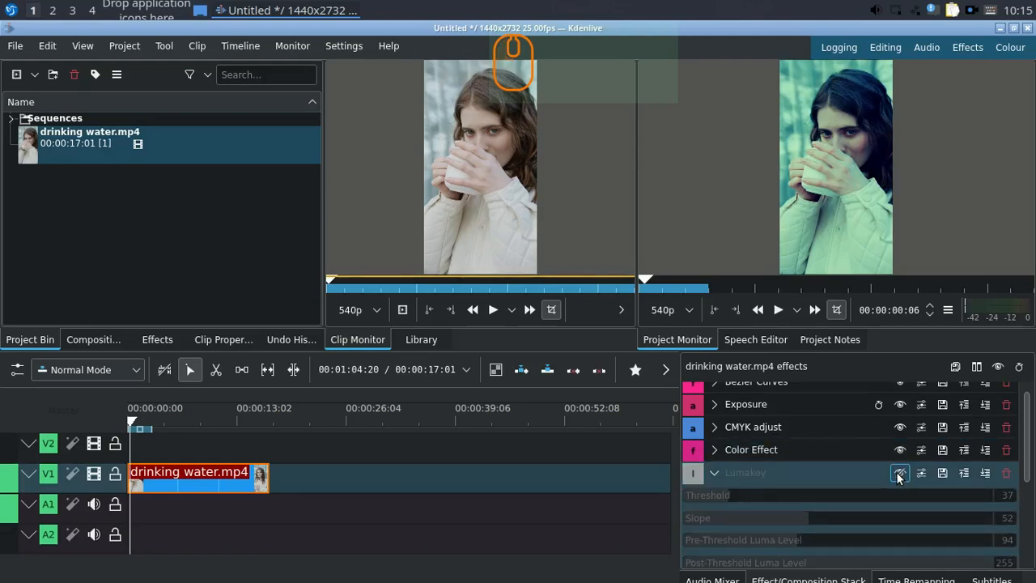
click(898, 475)
click(898, 474)
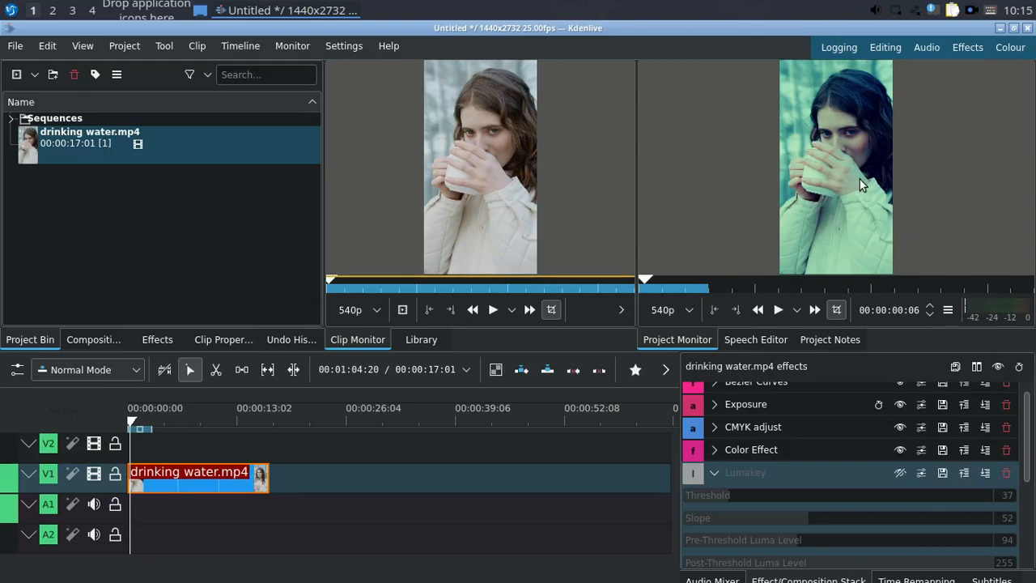
click(899, 476)
click(899, 476)
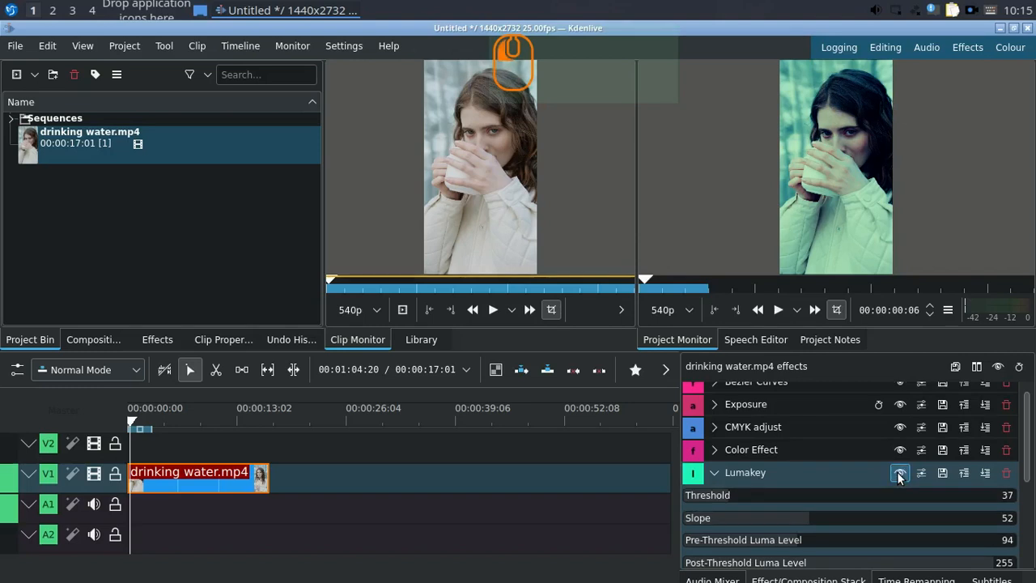
click(899, 476)
click(898, 476)
click(899, 478)
click(899, 476)
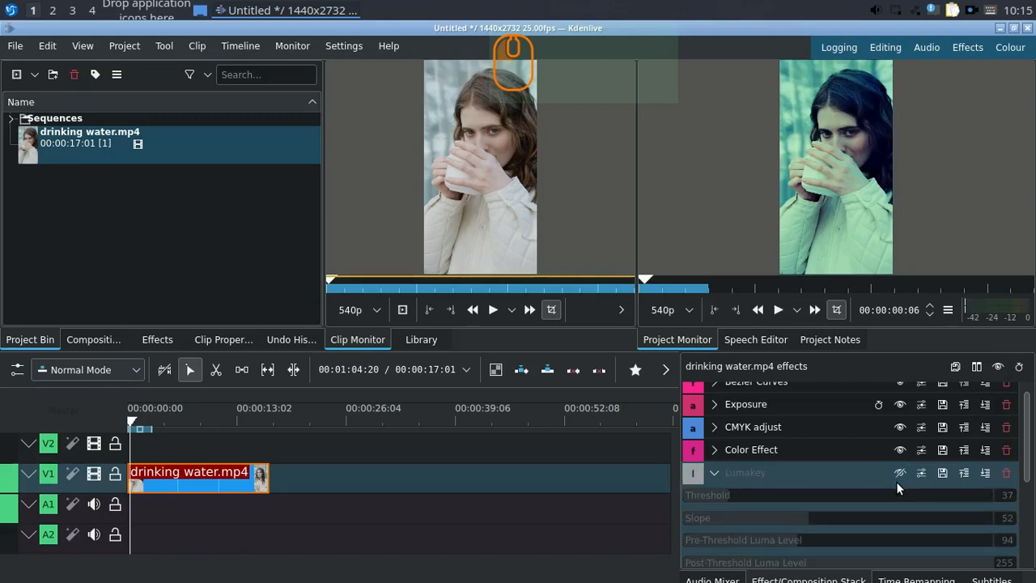
click(898, 475)
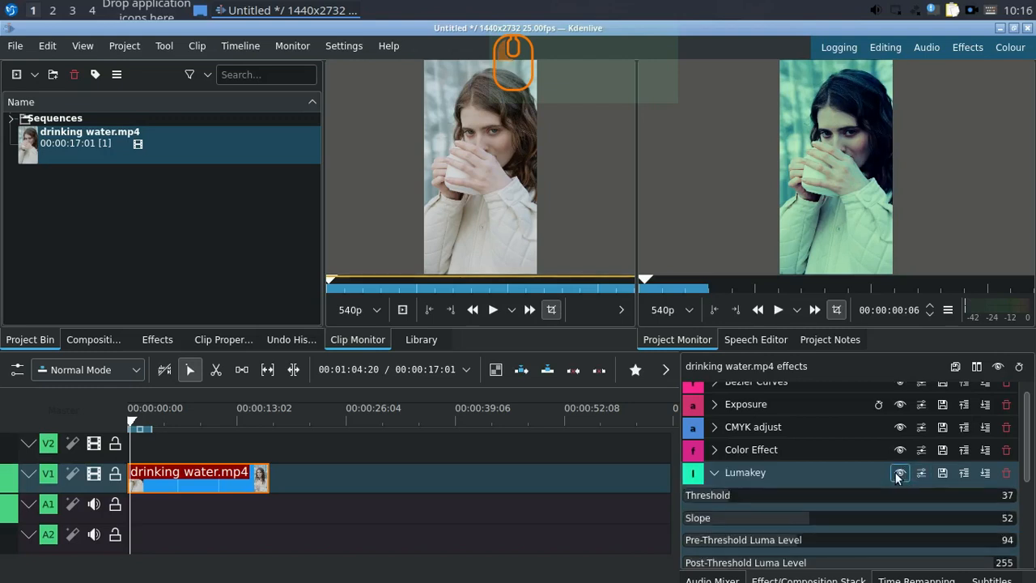
- Try a Lumakey Threshold of 30 and restore it to 37
scroll(1027, 486, down, 1)
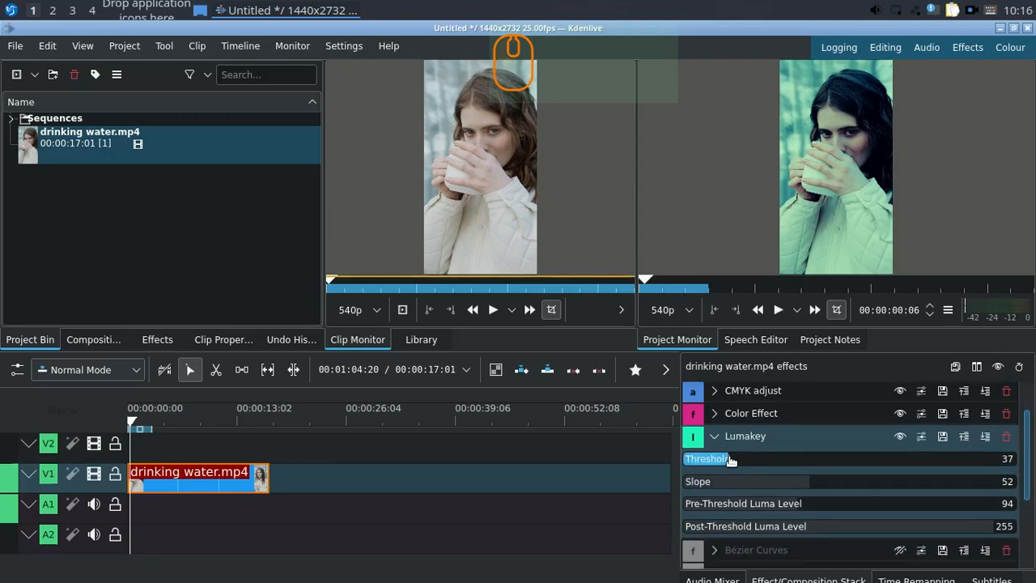
mouse_move(731, 460)
mouse_down()
mouse_move(678, 467)
mouse_move(720, 457)
mouse_up()
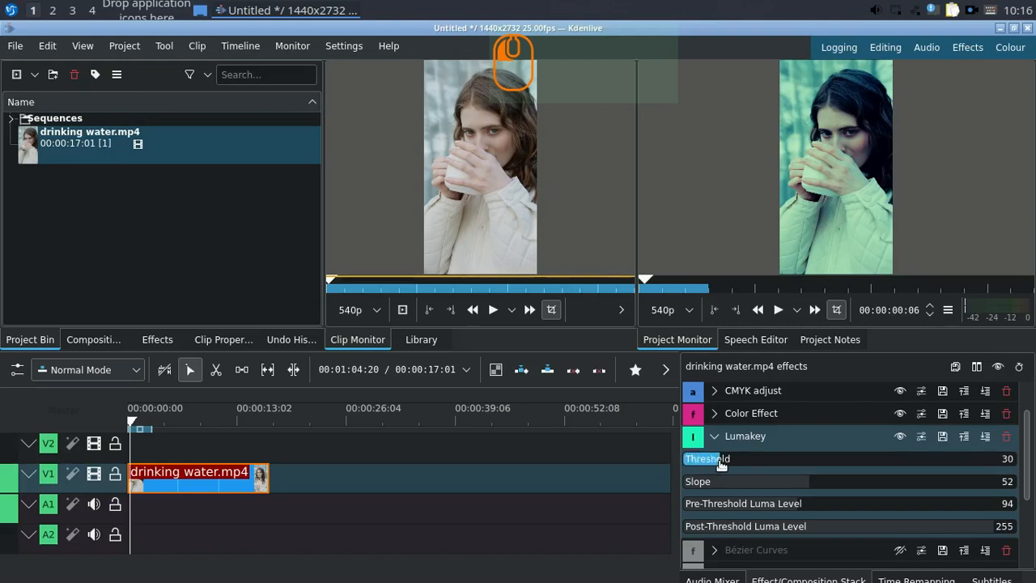
click(1010, 460)
key(Right)
key(BackSpace)
text(7)
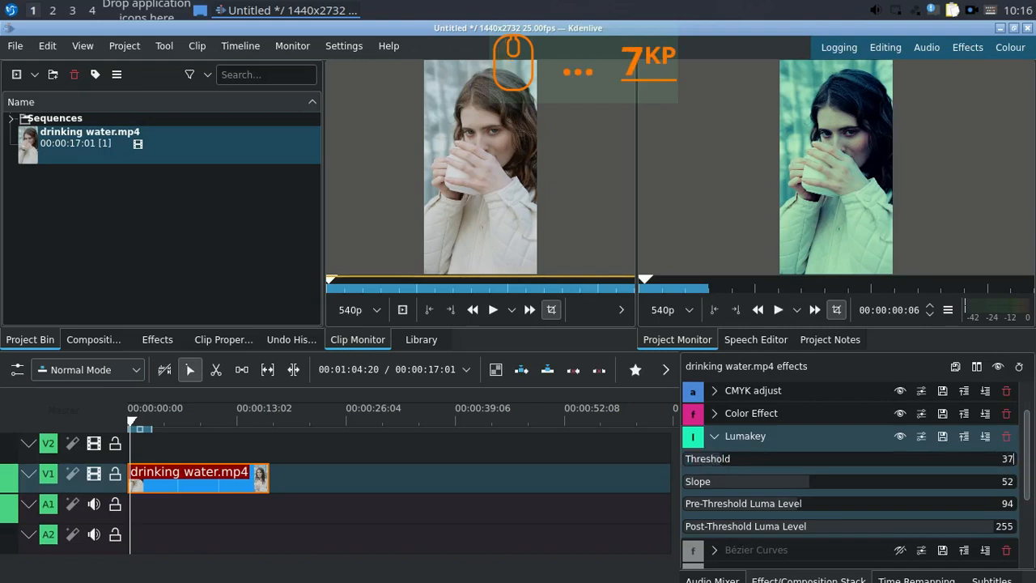
key(KP_Enter)
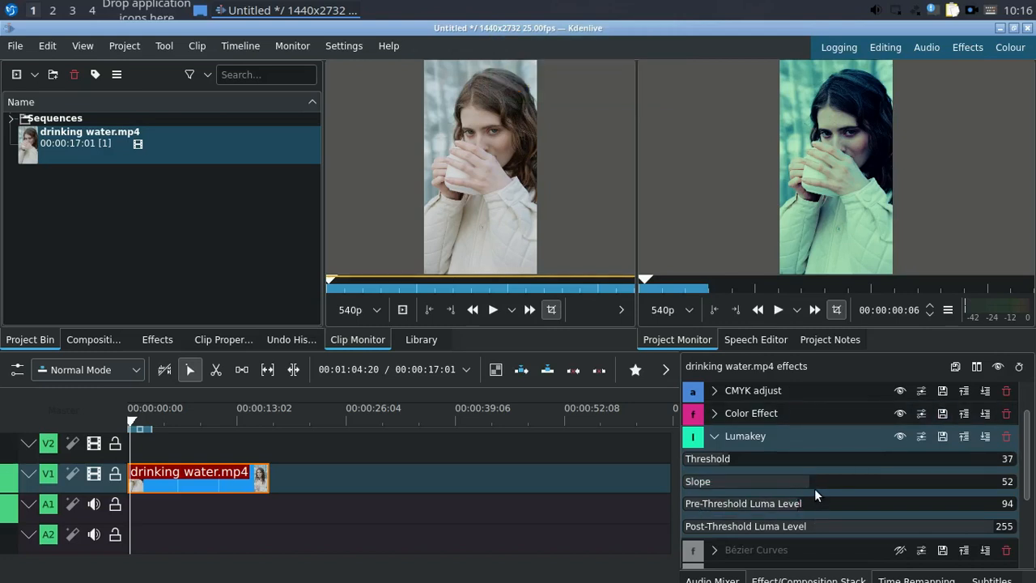
- Lower the Lumakey Slope to about 14, compare the preview with and without the effect, fine-tune the slope and collapse the settings
drag(810, 482, 782, 482)
drag(746, 482, 719, 486)
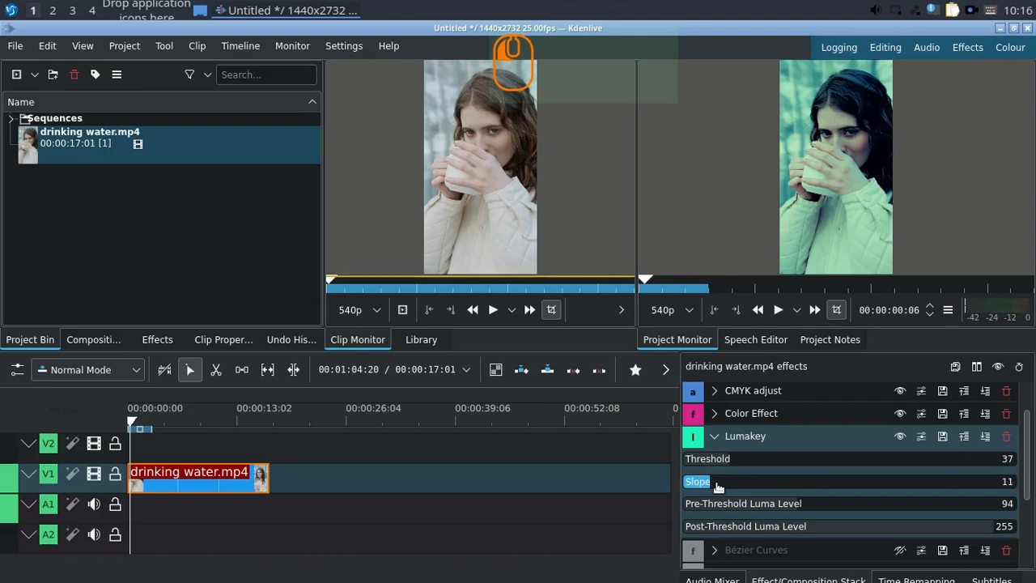
click(901, 436)
click(900, 437)
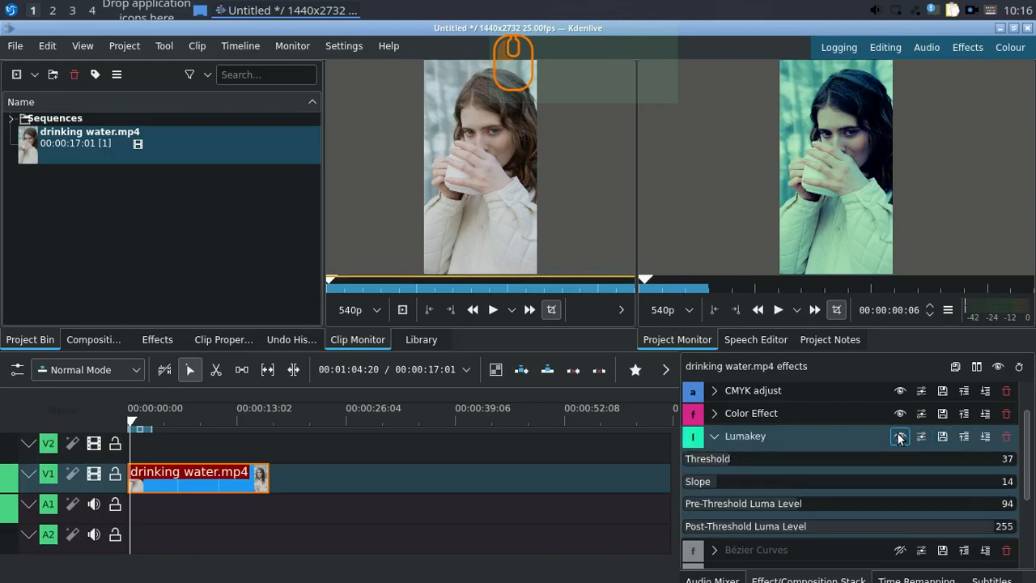
mouse_move(714, 486)
mouse_down()
mouse_move(904, 484)
mouse_move(703, 485)
mouse_move(728, 485)
mouse_up()
click(716, 440)
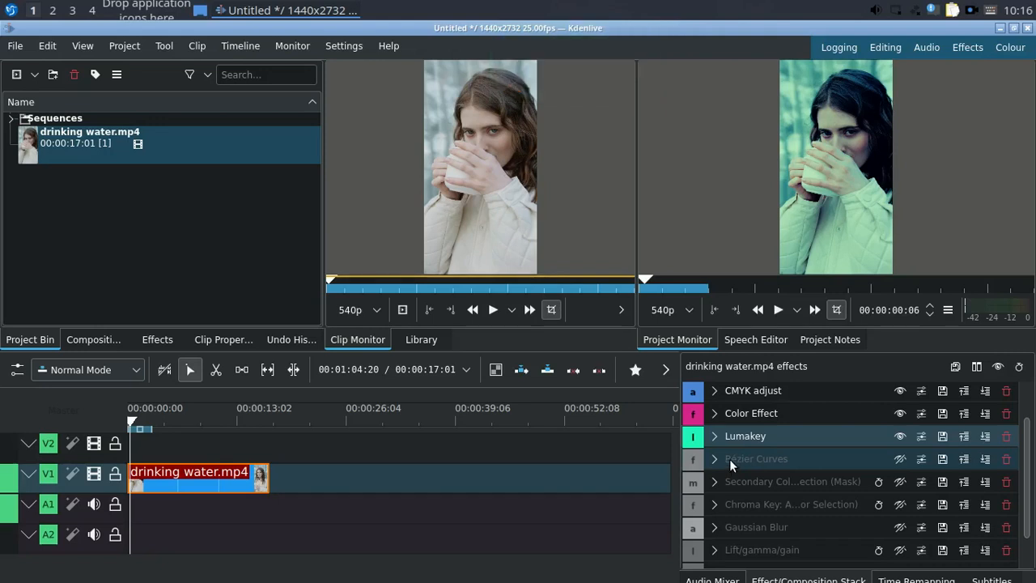
- Enable the second Bézier Curves effect, review its Red channel curve, compare the preview with it off and on, and collapse it
click(903, 460)
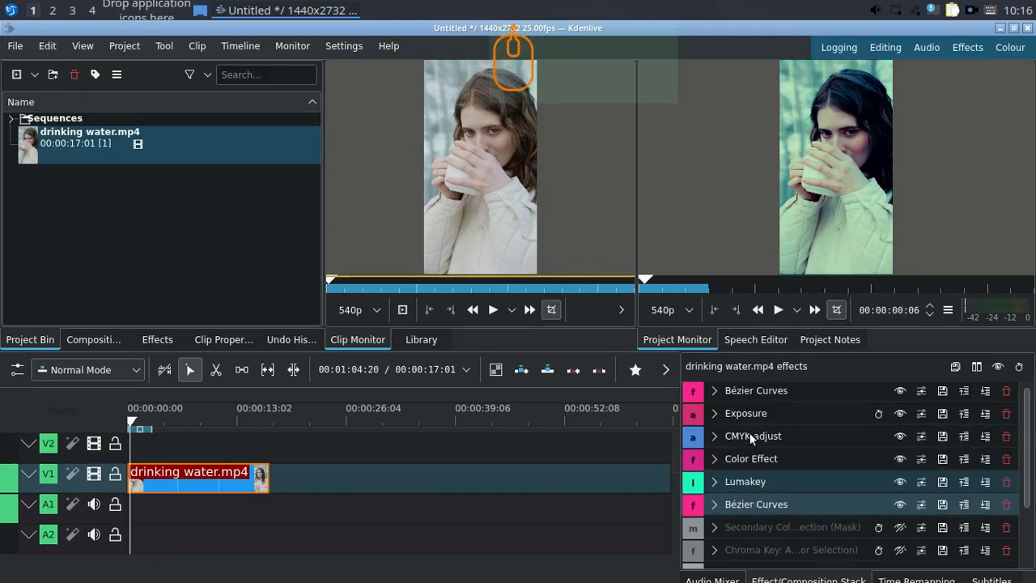
scroll(750, 432, up, 2)
click(713, 507)
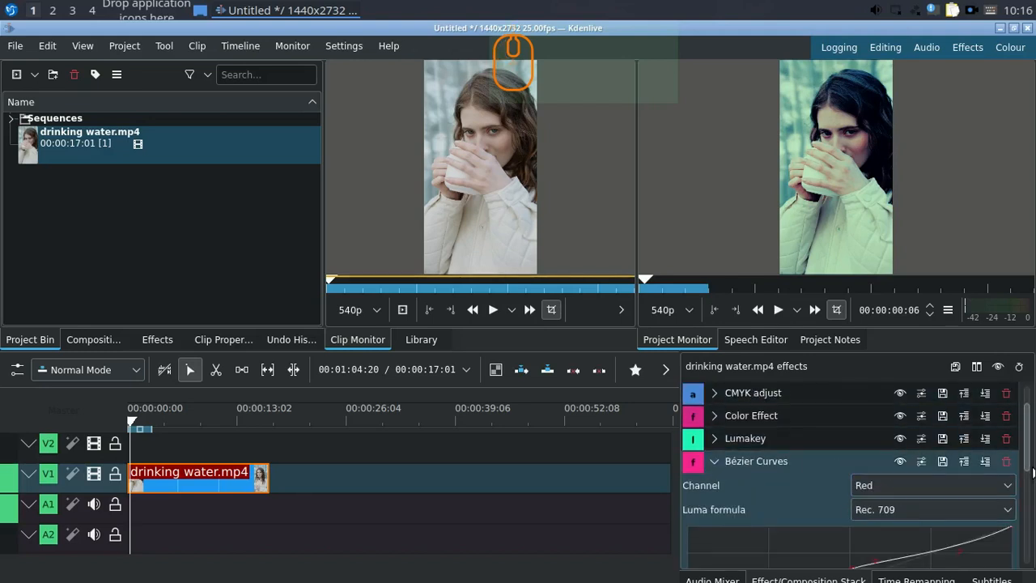
scroll(1028, 465, down, 2)
click(901, 413)
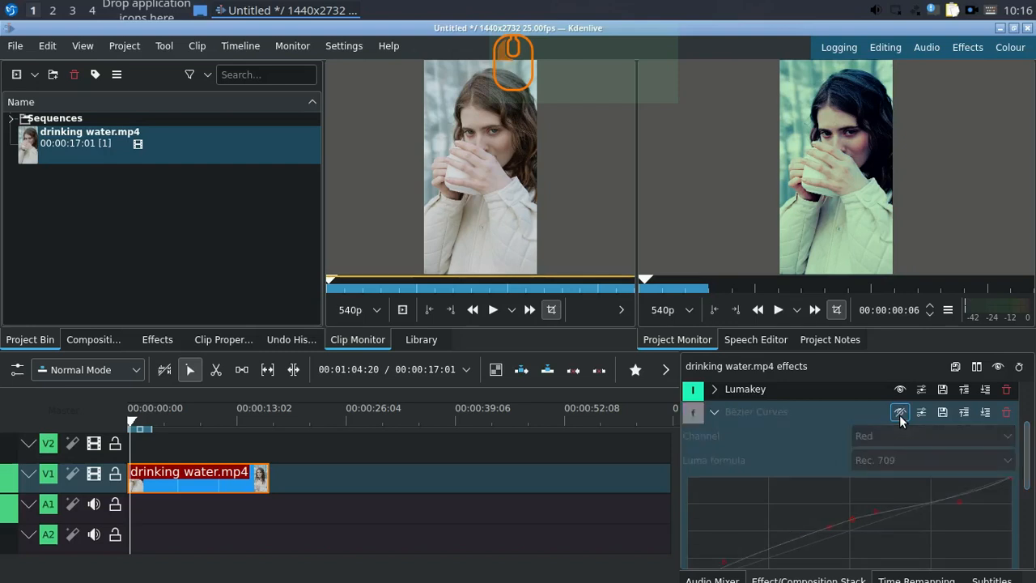
click(901, 413)
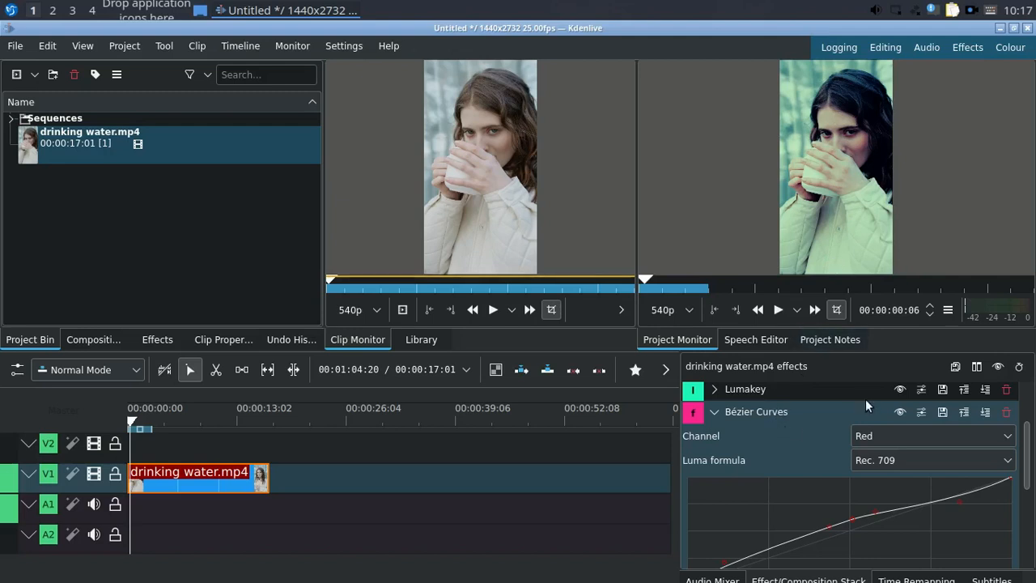
click(903, 412)
click(904, 412)
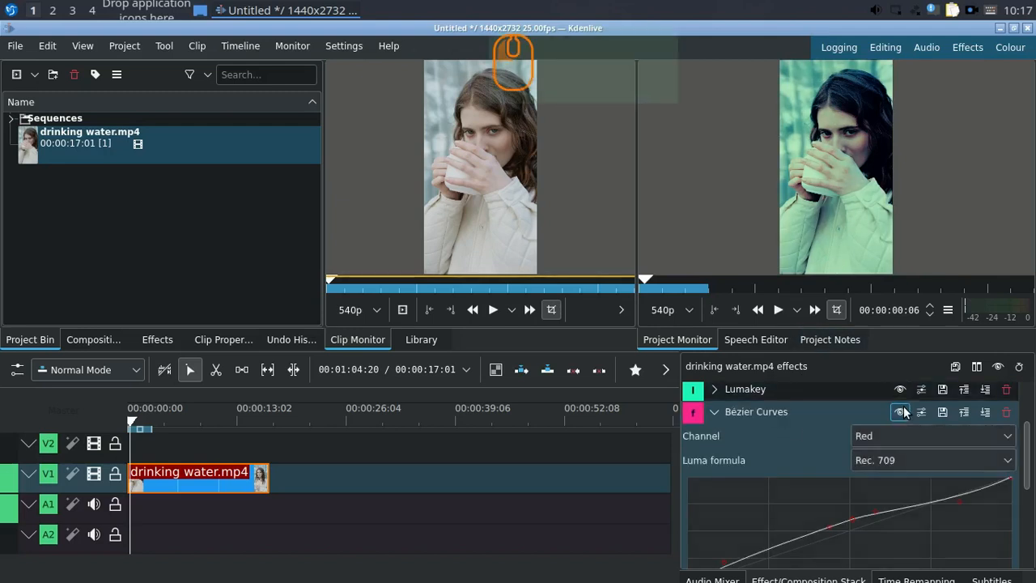
click(714, 412)
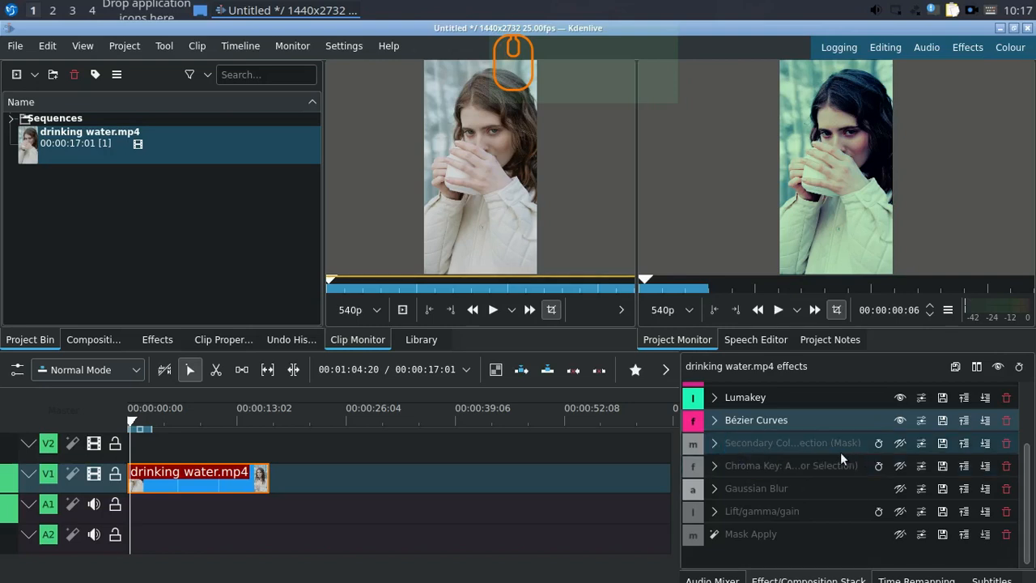
scroll(836, 442, up, 2)
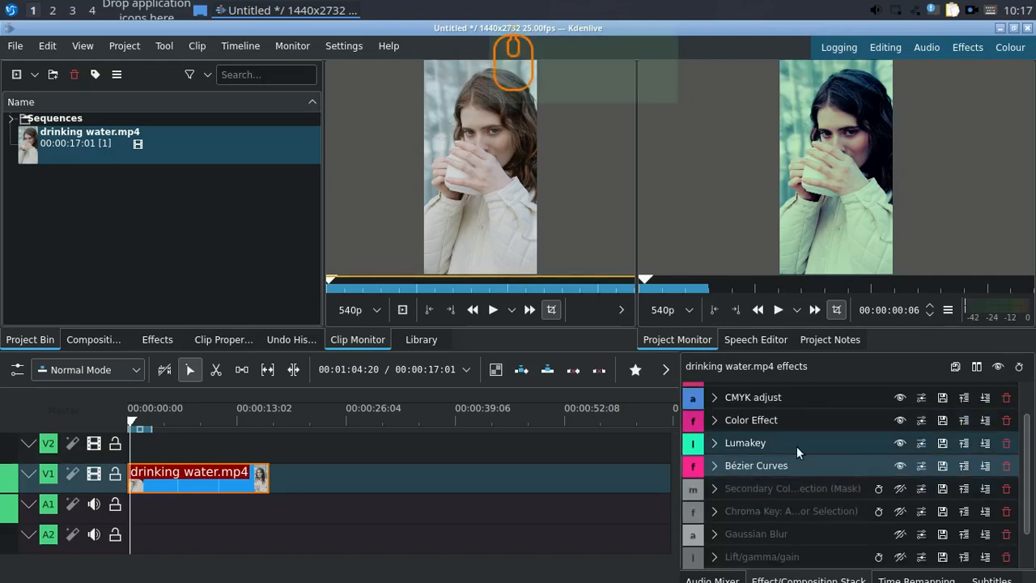
scroll(797, 447, down, 2)
scroll(785, 449, up, 4)
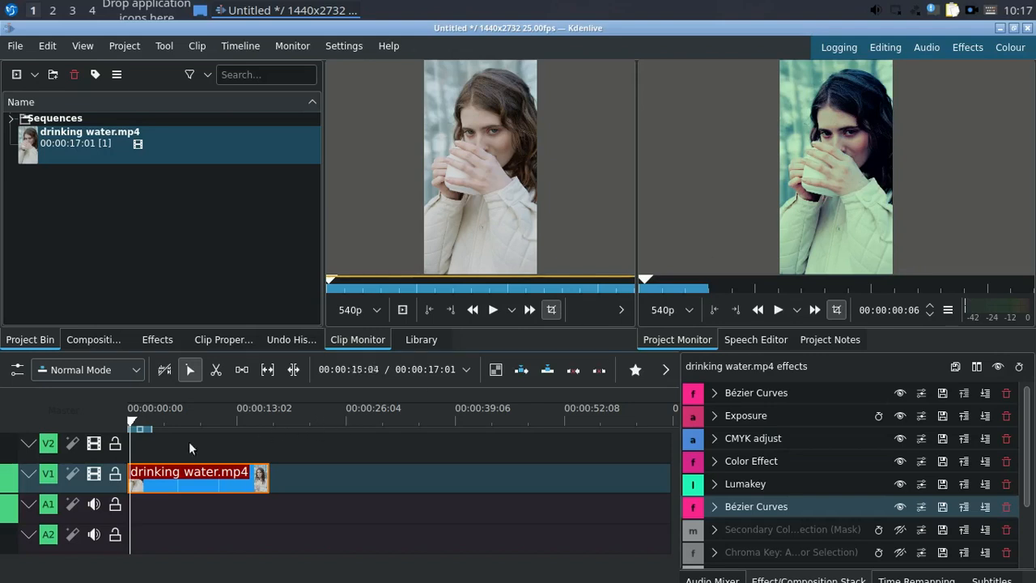
- Move the timeline playhead to 00:00:05:20 and seek the original clip in the Clip Monitor to compare graded and ungraded footage
click(146, 444)
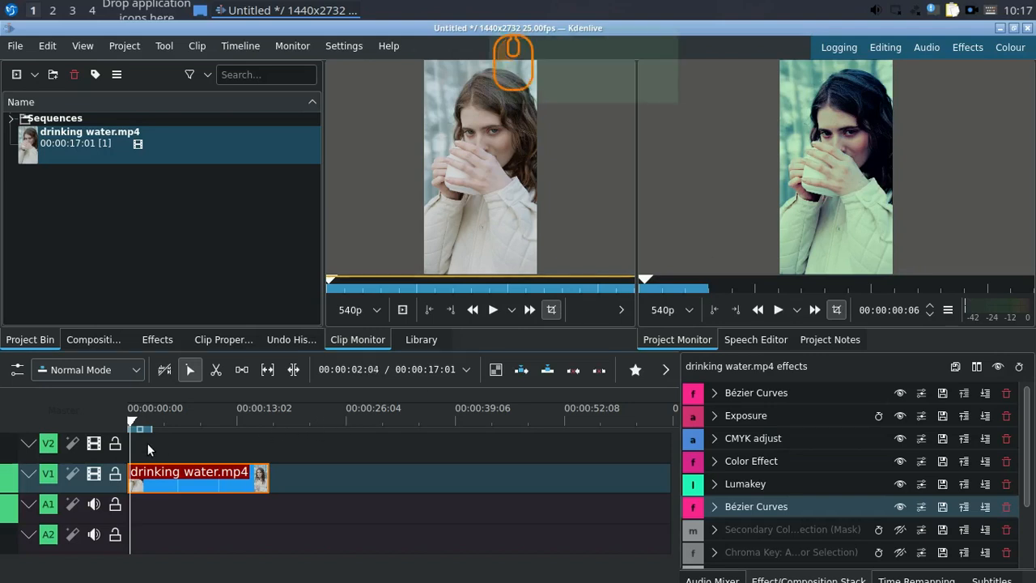
click(144, 421)
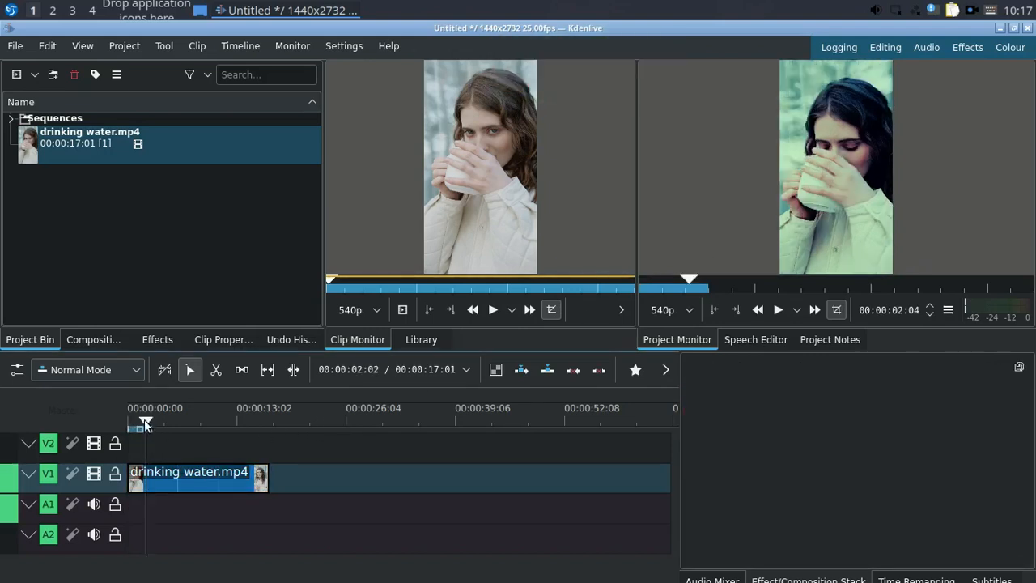
drag(144, 419, 175, 422)
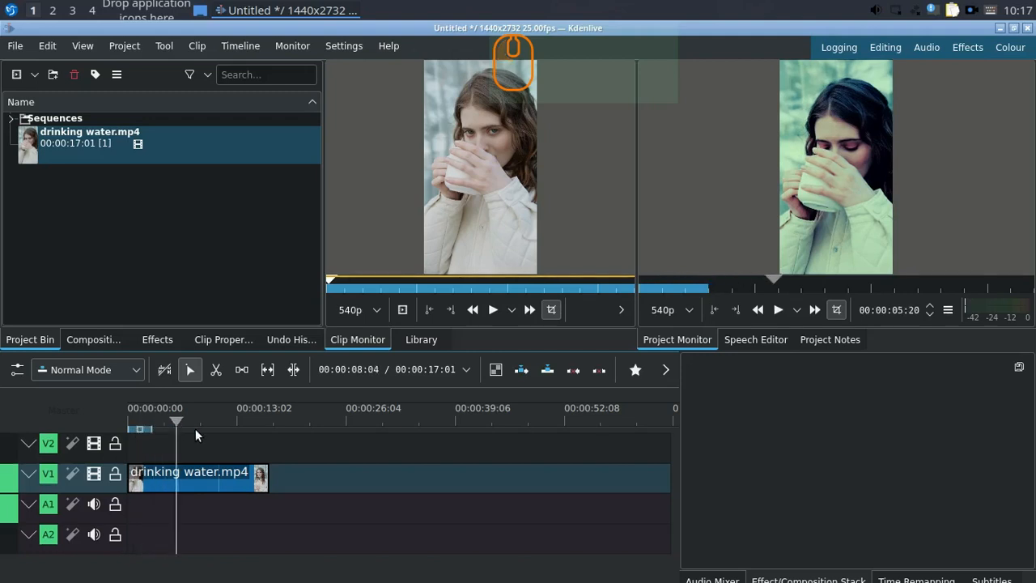
click(71, 142)
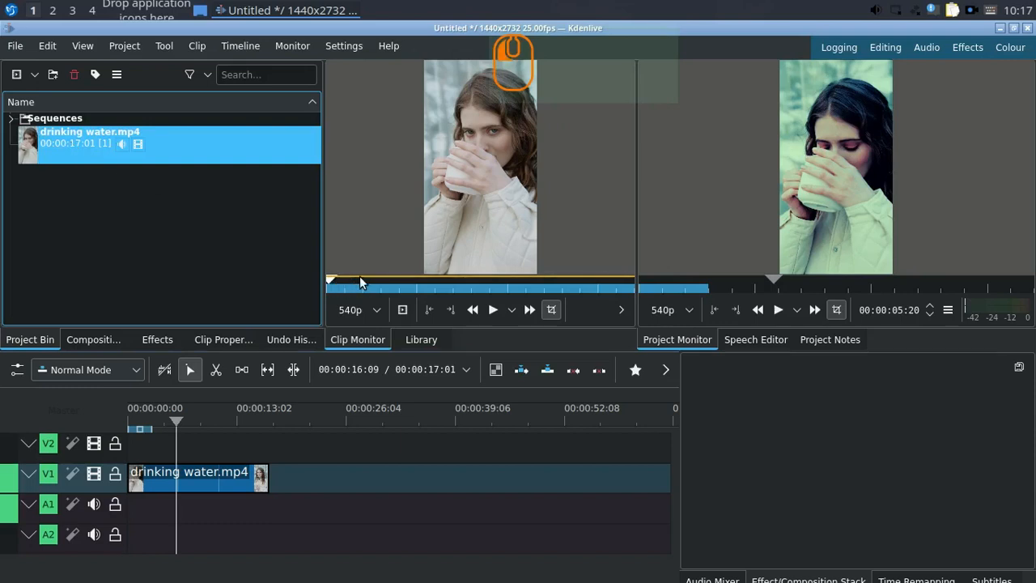
click(363, 282)
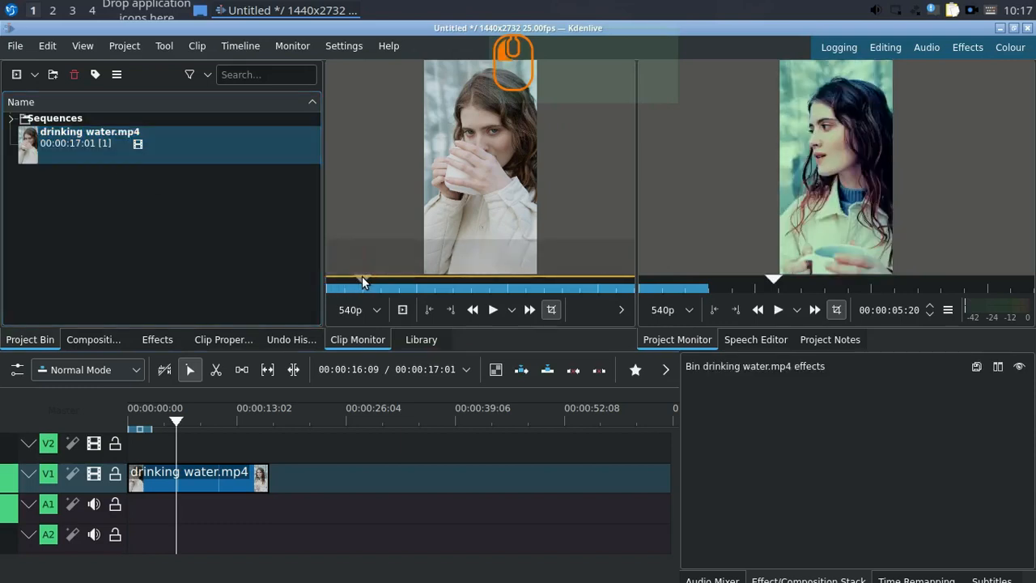